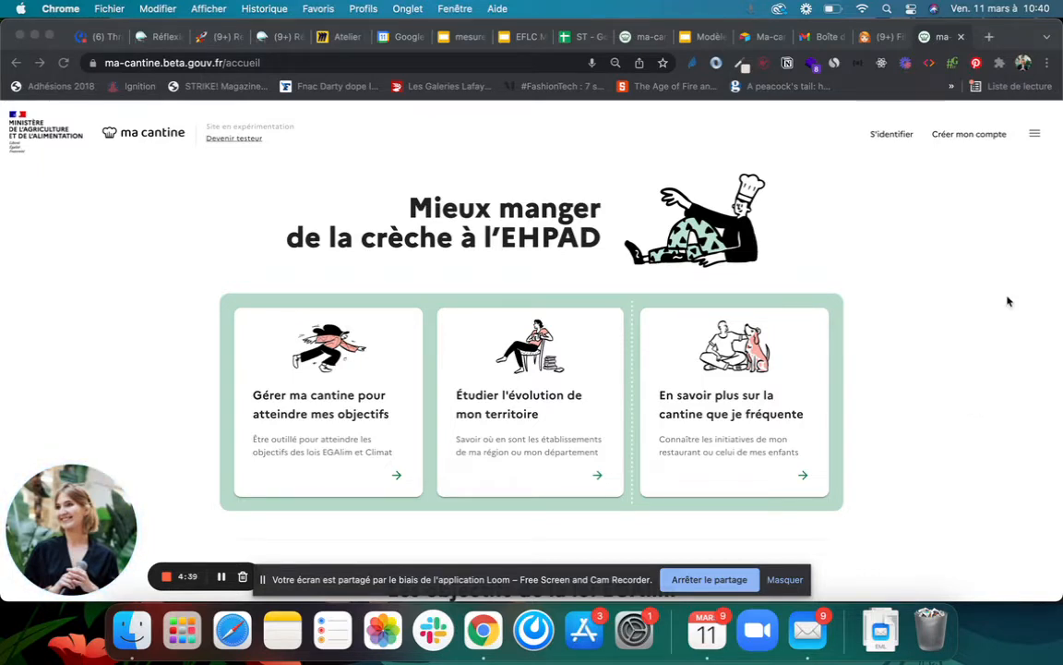
- Open the Qualité des produits page of the Mesures phares and read its rules, eligible labels and available resources
{"action": "left_click", "coordinate": [1035, 134]}
{"action": "left_click", "coordinate": [1034, 134]}
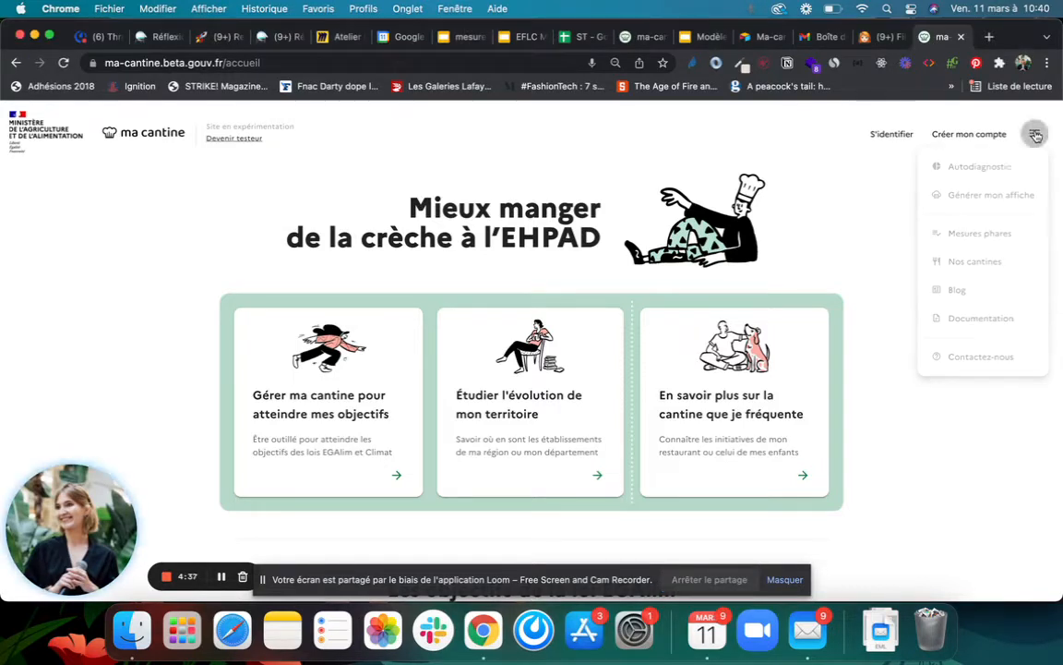
{"action": "left_click", "coordinate": [968, 242]}
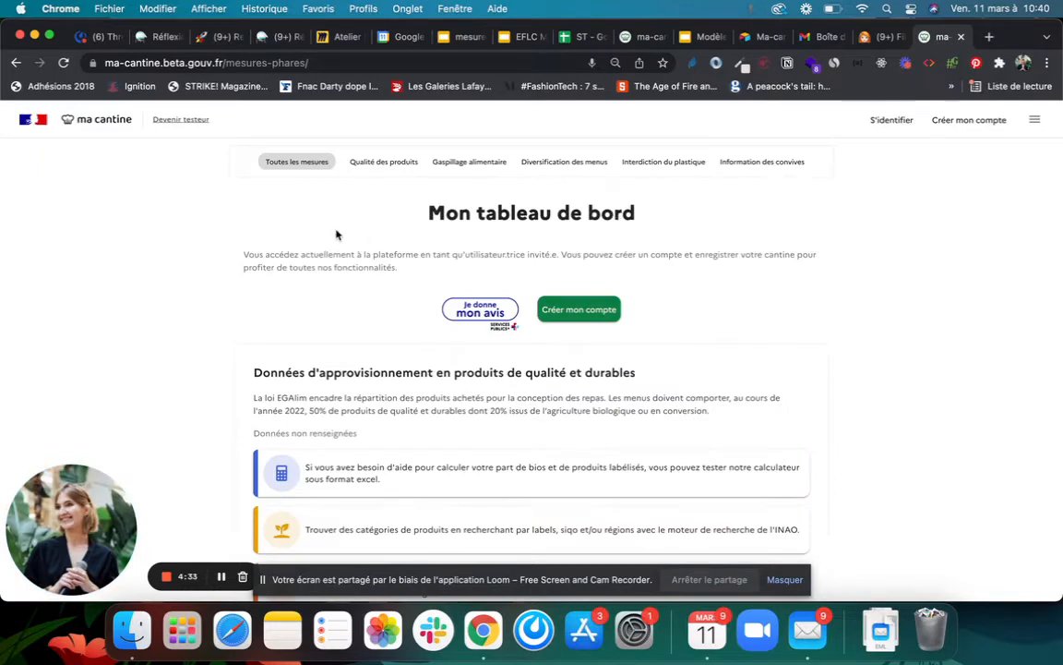
{"action": "left_click", "coordinate": [388, 162]}
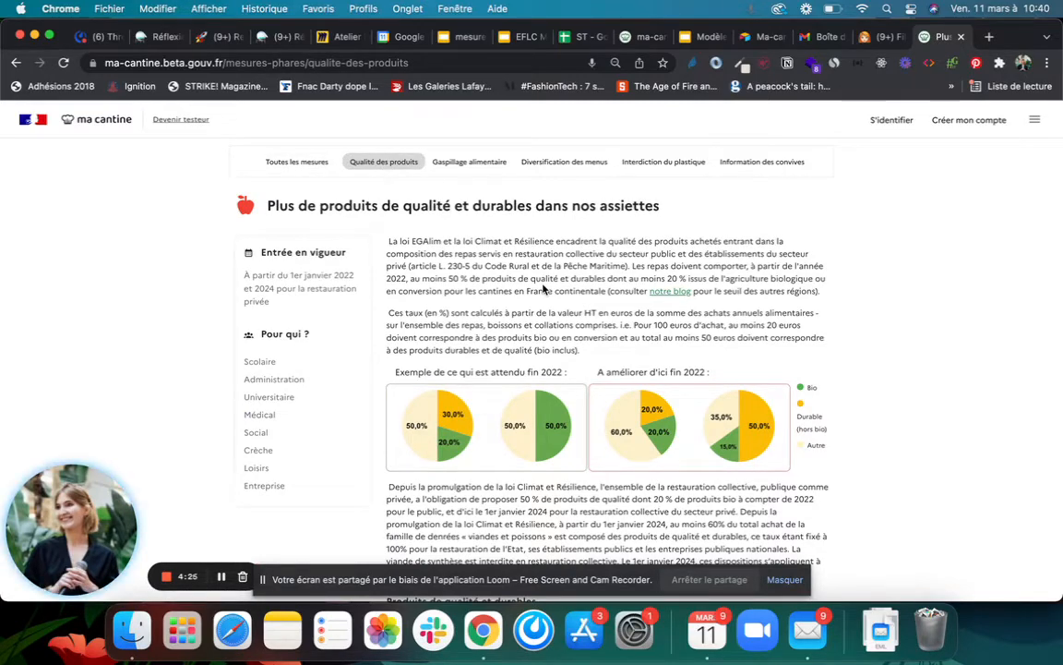
{"action": "scroll", "coordinate": [448, 318], "scroll_direction": "down", "scroll_amount": 2}
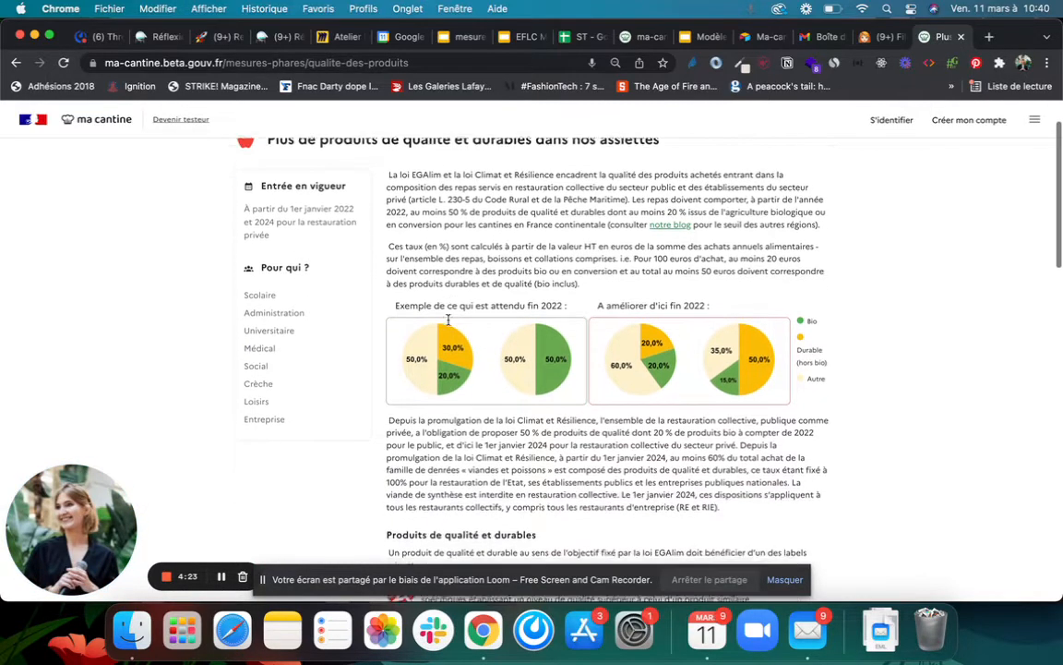
{"action": "scroll", "coordinate": [448, 318], "scroll_direction": "down", "scroll_amount": 8}
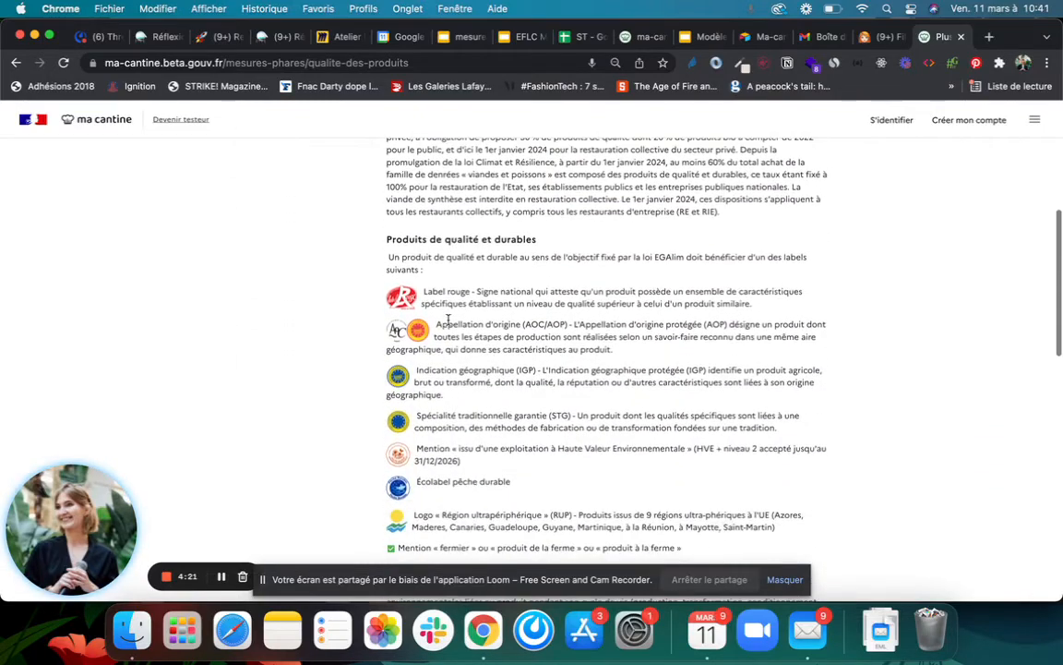
{"action": "scroll", "coordinate": [449, 318], "scroll_direction": "down", "scroll_amount": 5}
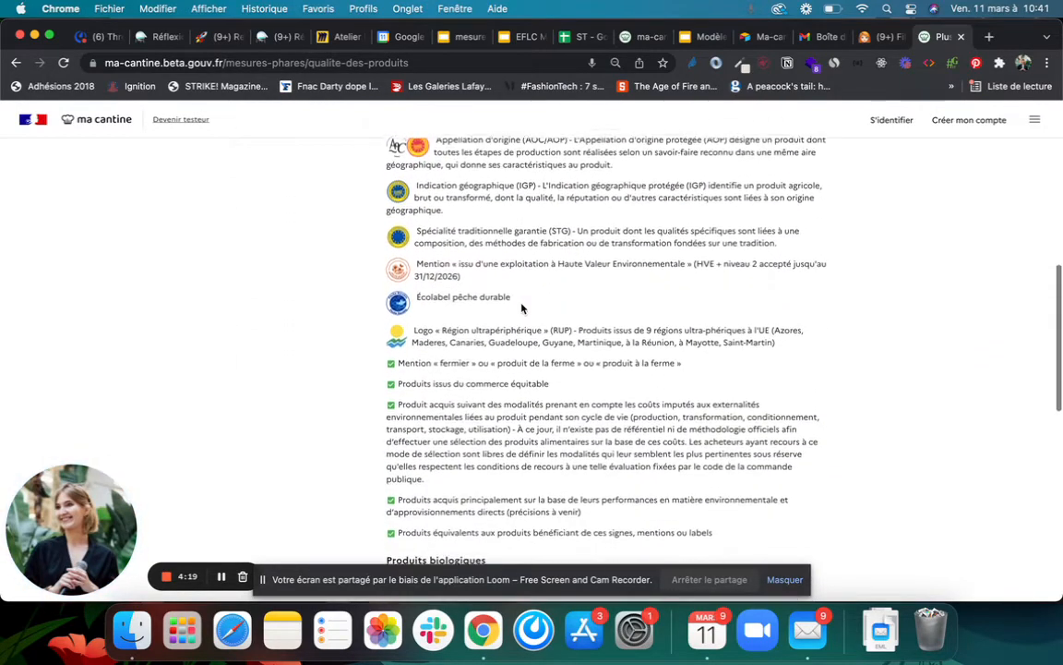
{"action": "scroll", "coordinate": [521, 307], "scroll_direction": "down", "scroll_amount": 6}
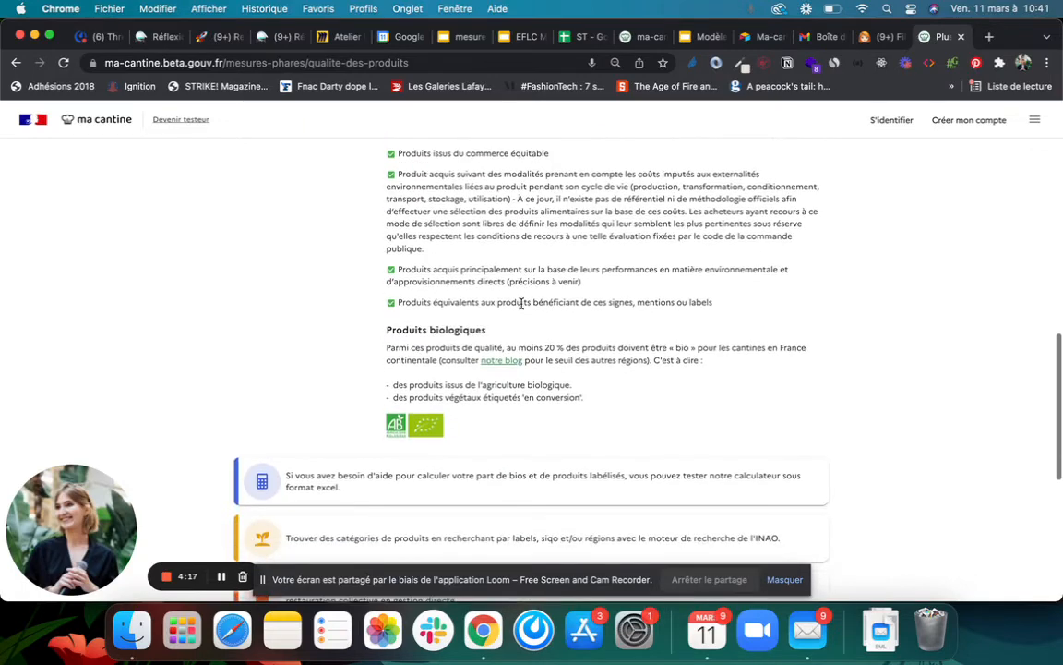
{"action": "scroll", "coordinate": [641, 312], "scroll_direction": "down", "scroll_amount": 3}
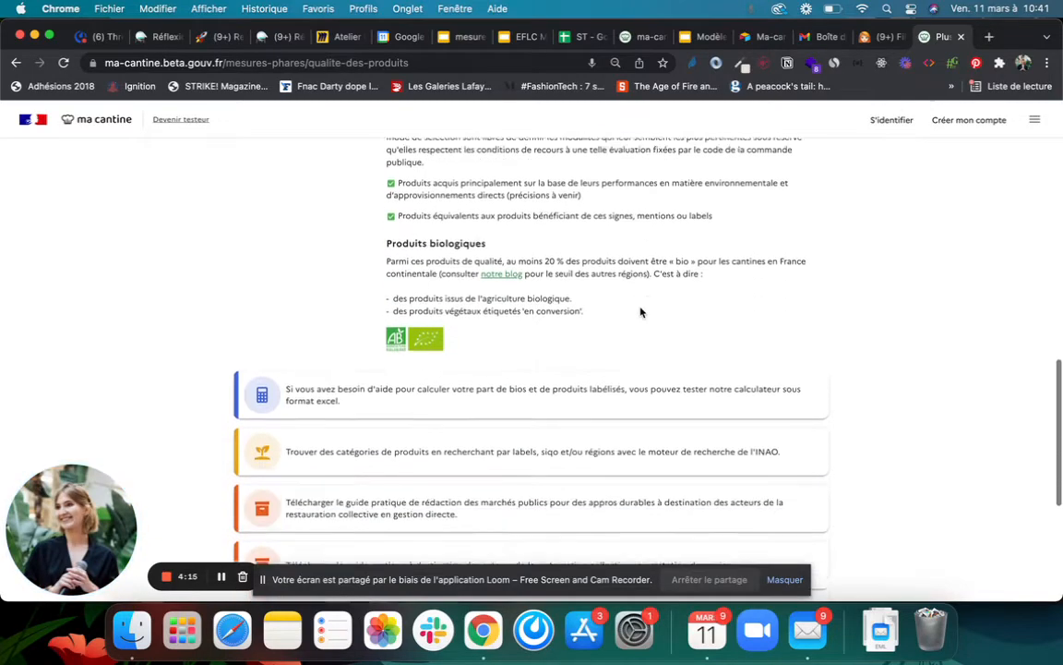
{"action": "scroll", "coordinate": [642, 312], "scroll_direction": "down", "scroll_amount": 1}
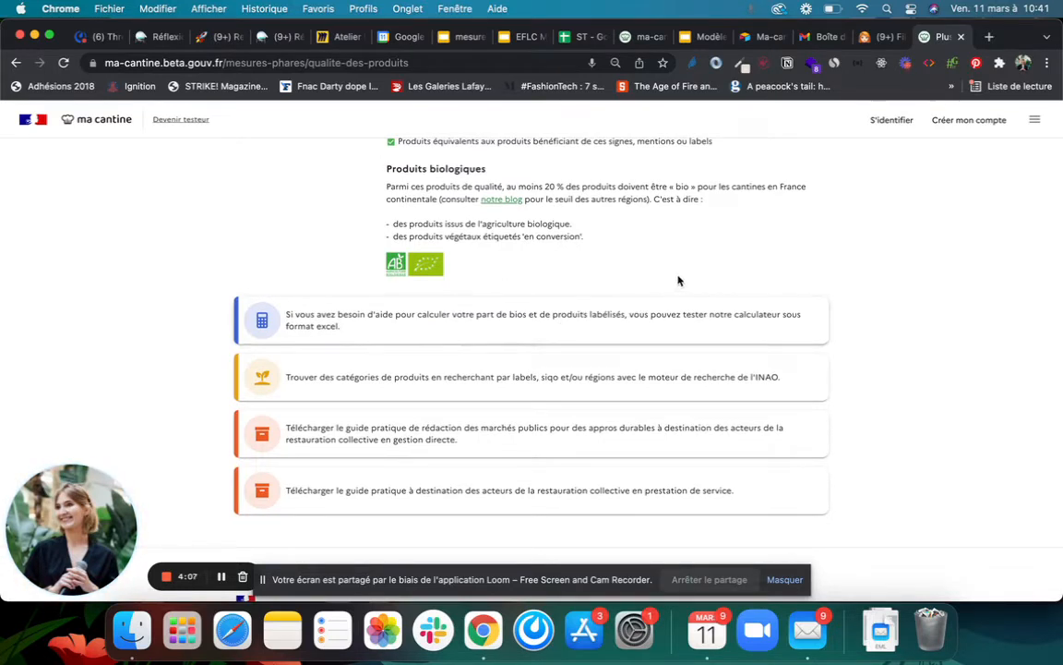
{"action": "scroll", "coordinate": [769, 240], "scroll_direction": "up", "scroll_amount": 10}
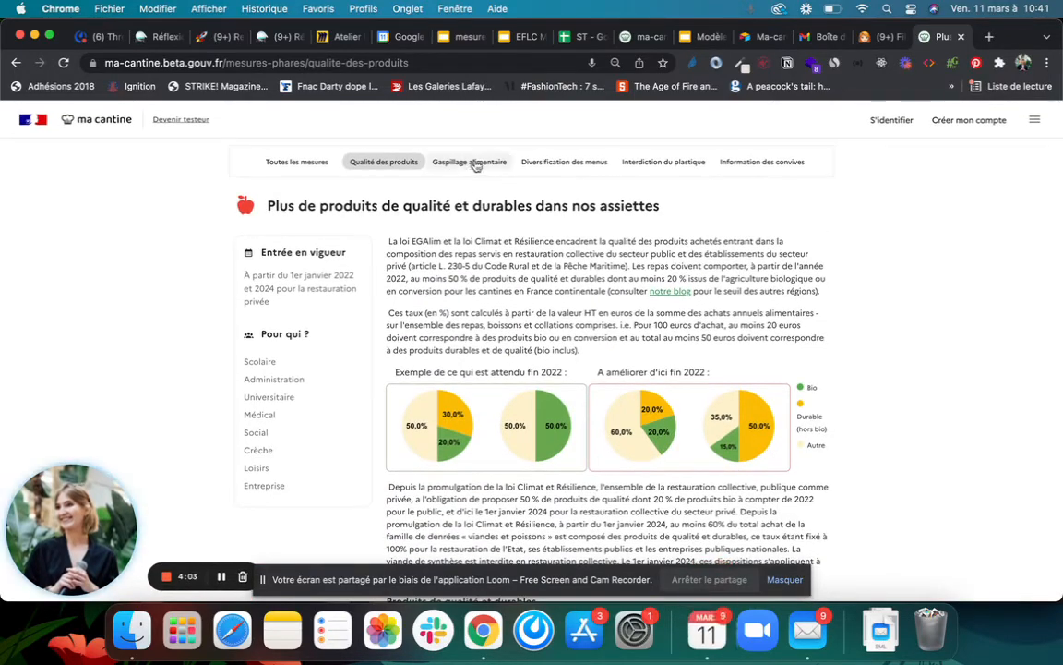
- View the Gaspillage alimentaire and Diversification des menus measure pages
{"action": "left_click", "coordinate": [493, 162]}
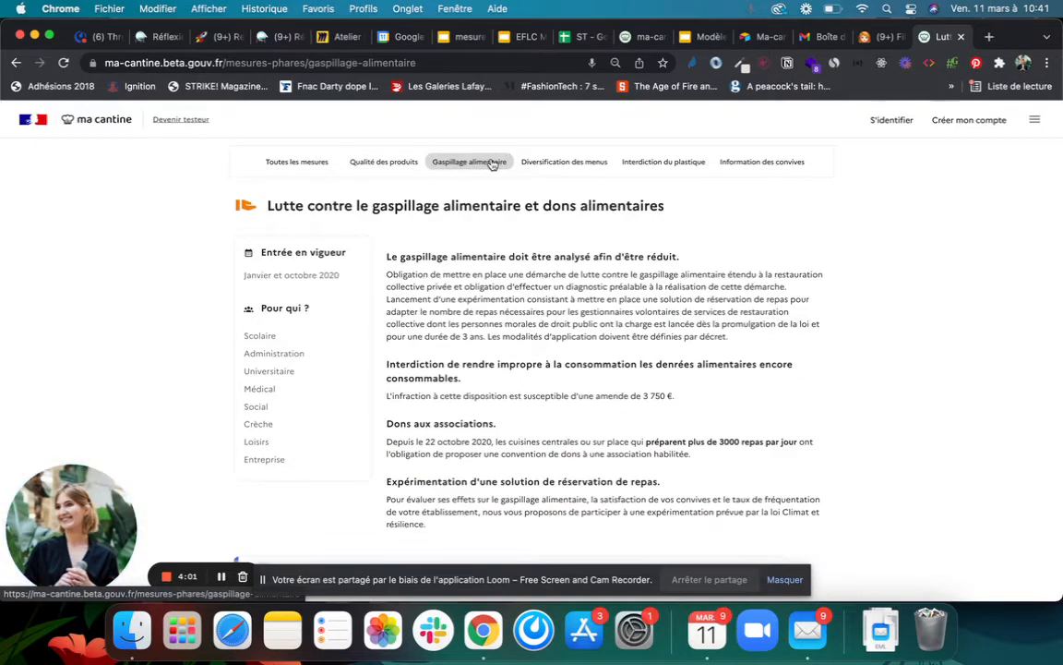
{"action": "left_click", "coordinate": [587, 163]}
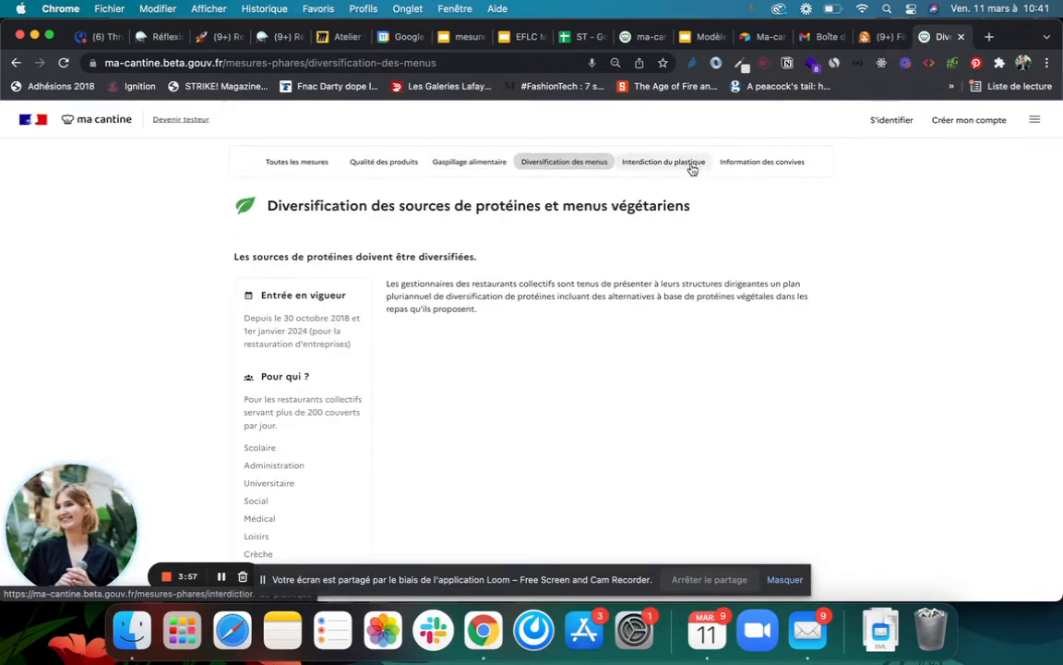
- Look at the account creation form, and sign in to the existing account with the prefilled credentials
{"action": "left_click", "coordinate": [967, 121]}
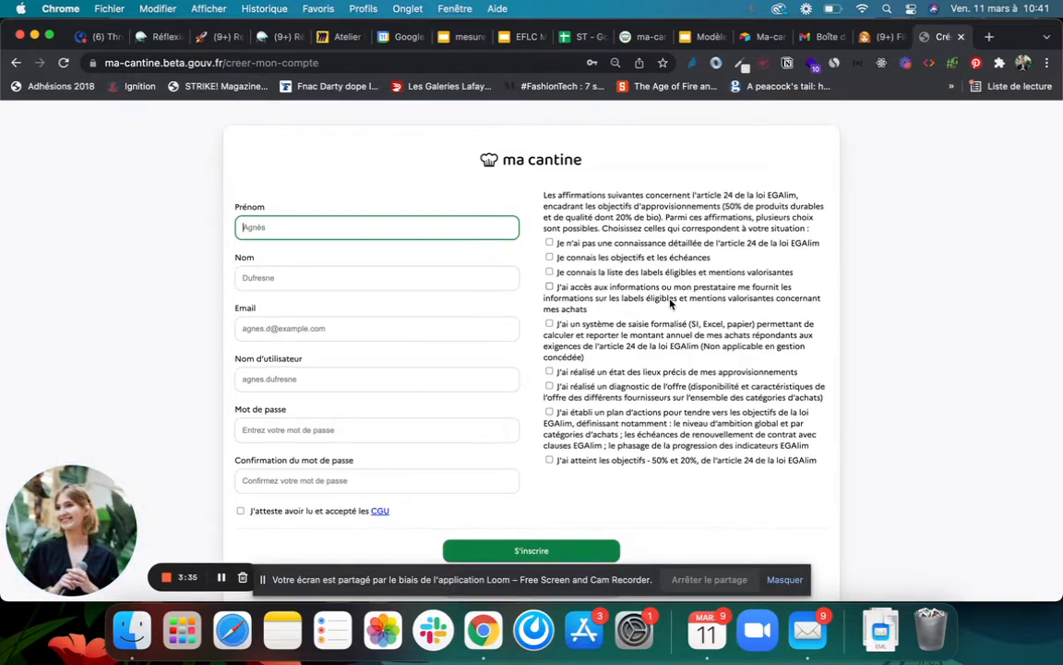
{"action": "left_click", "coordinate": [517, 159]}
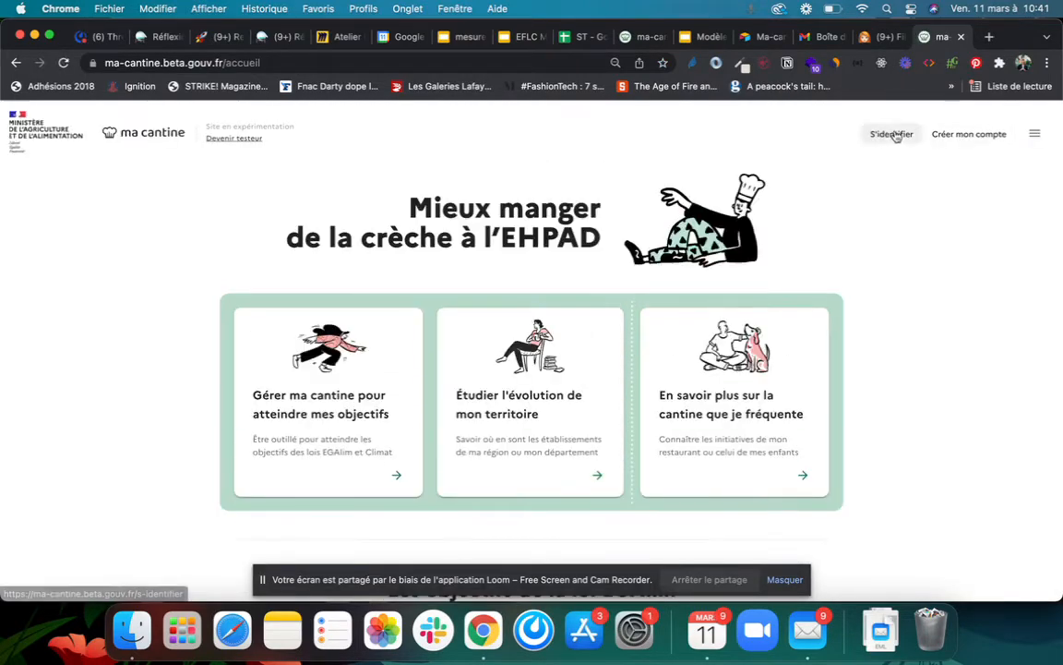
{"action": "left_click", "coordinate": [889, 135]}
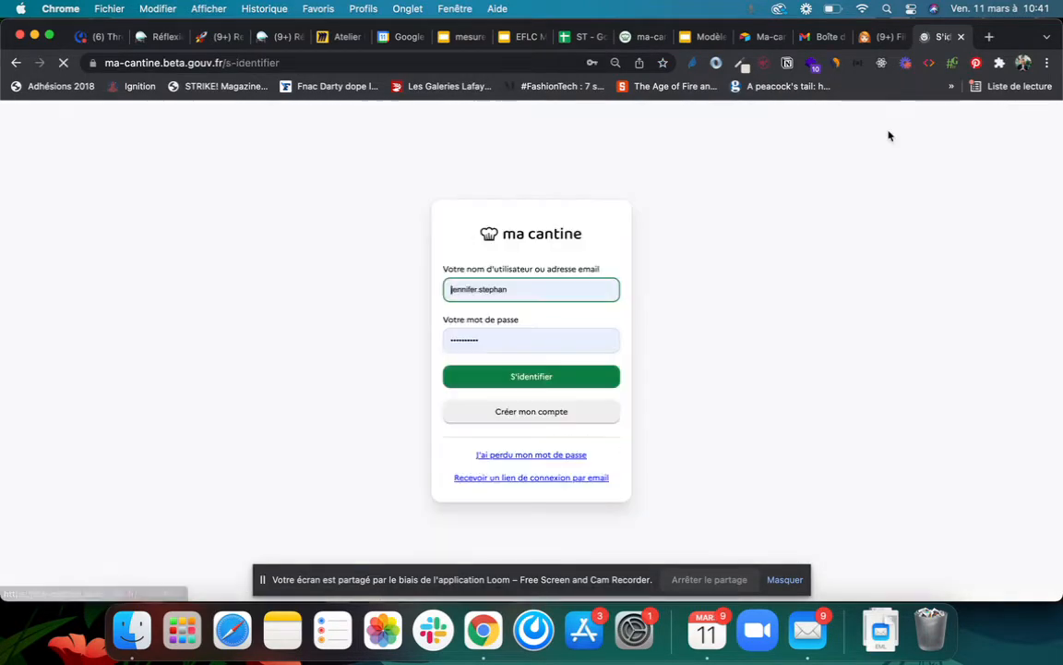
{"action": "left_click", "coordinate": [524, 380]}
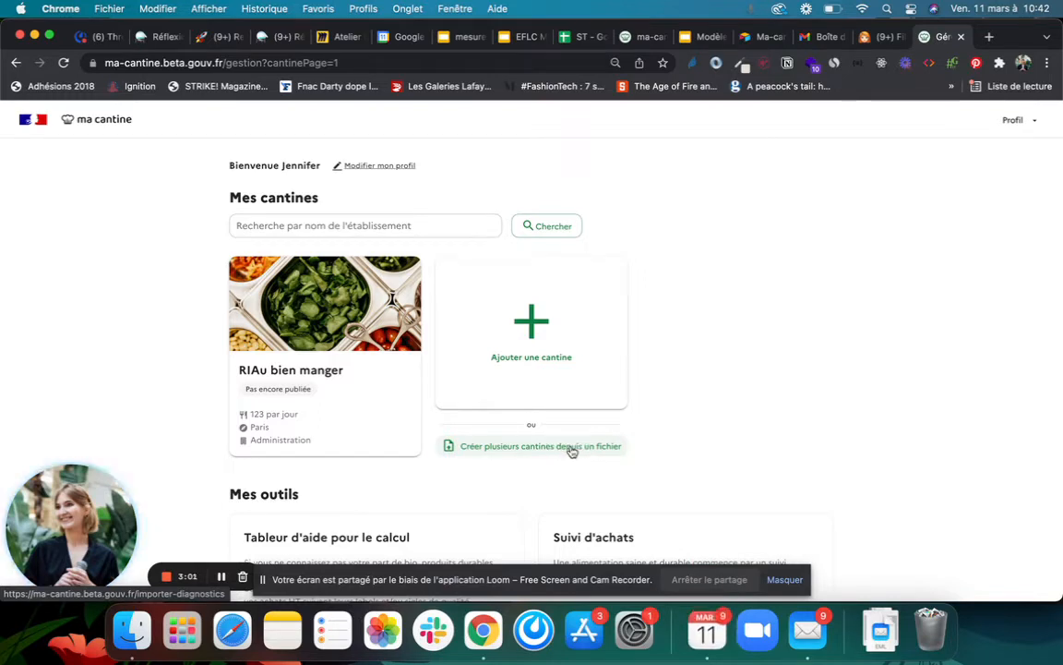
- Open the RIAu bien manger canteen and review its details form down to the images section
{"action": "left_click", "coordinate": [351, 389]}
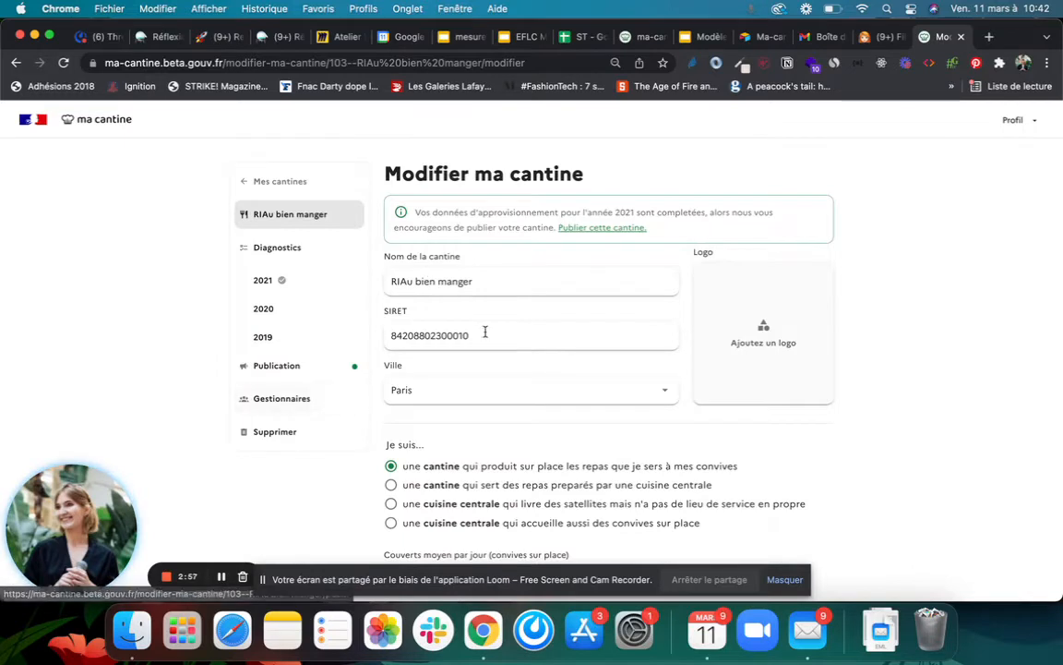
{"action": "scroll", "coordinate": [486, 377], "scroll_direction": "down", "scroll_amount": 2}
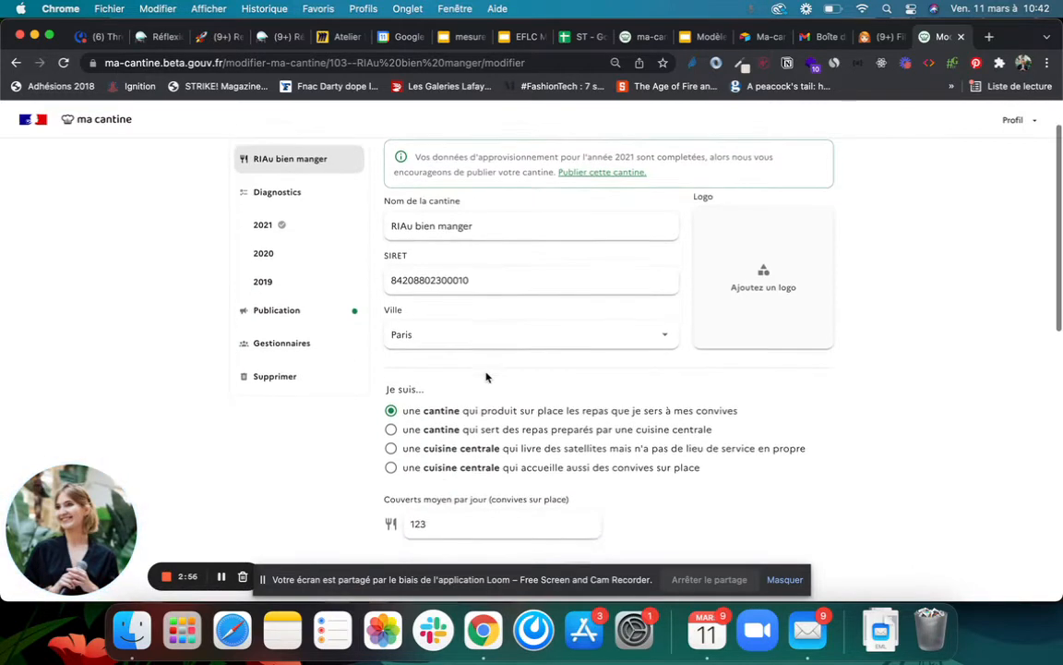
{"action": "scroll", "coordinate": [554, 388], "scroll_direction": "down", "scroll_amount": 2}
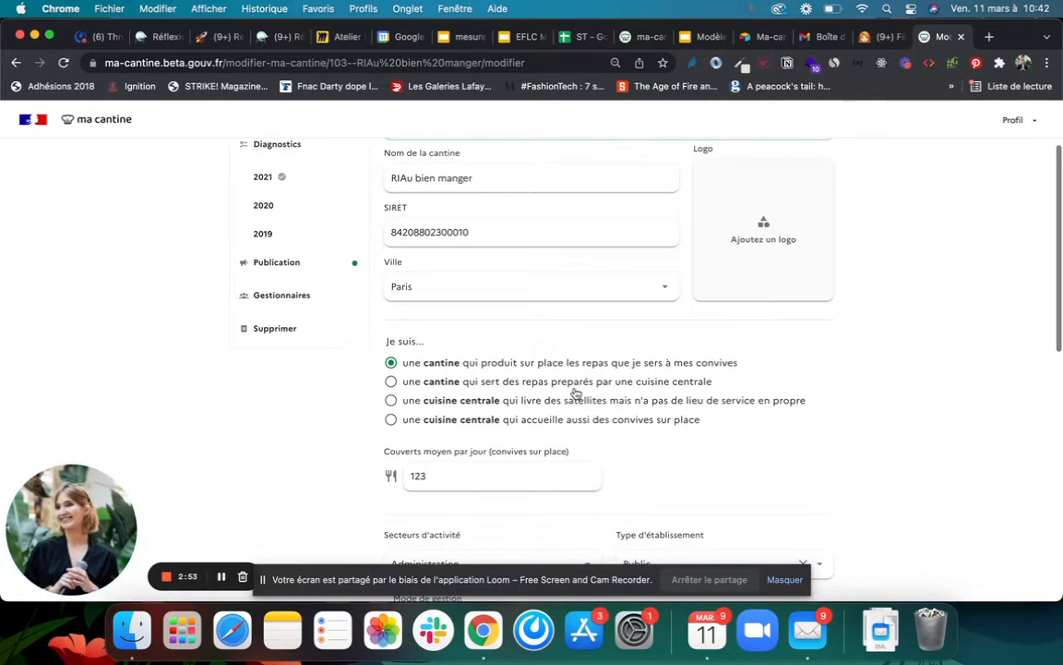
{"action": "scroll", "coordinate": [576, 394], "scroll_direction": "down", "scroll_amount": 5}
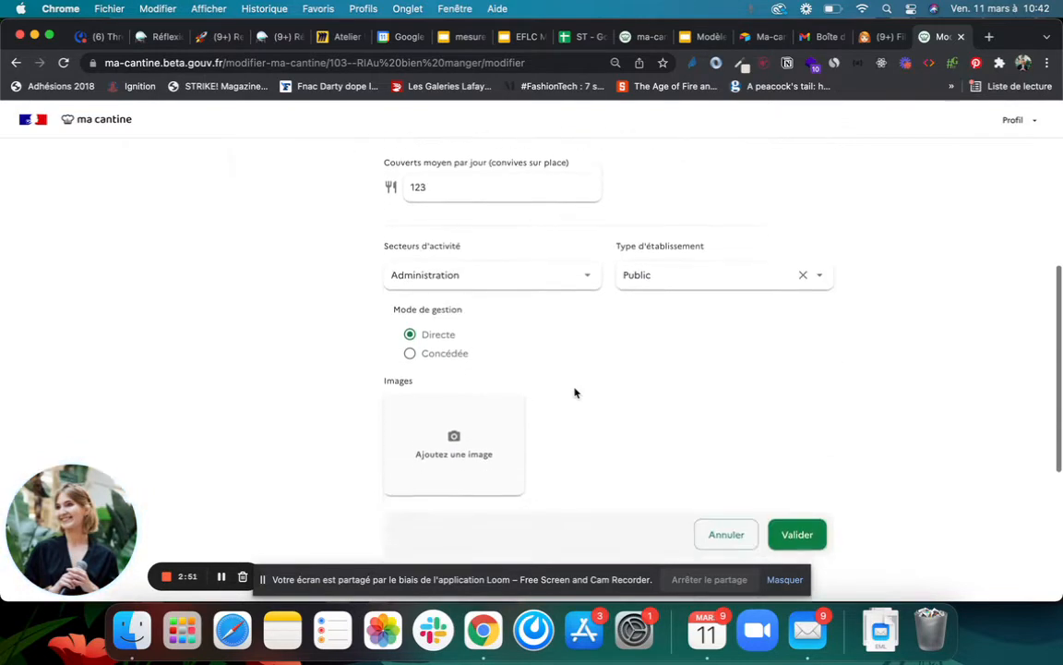
{"action": "scroll", "coordinate": [574, 391], "scroll_direction": "up", "scroll_amount": 8}
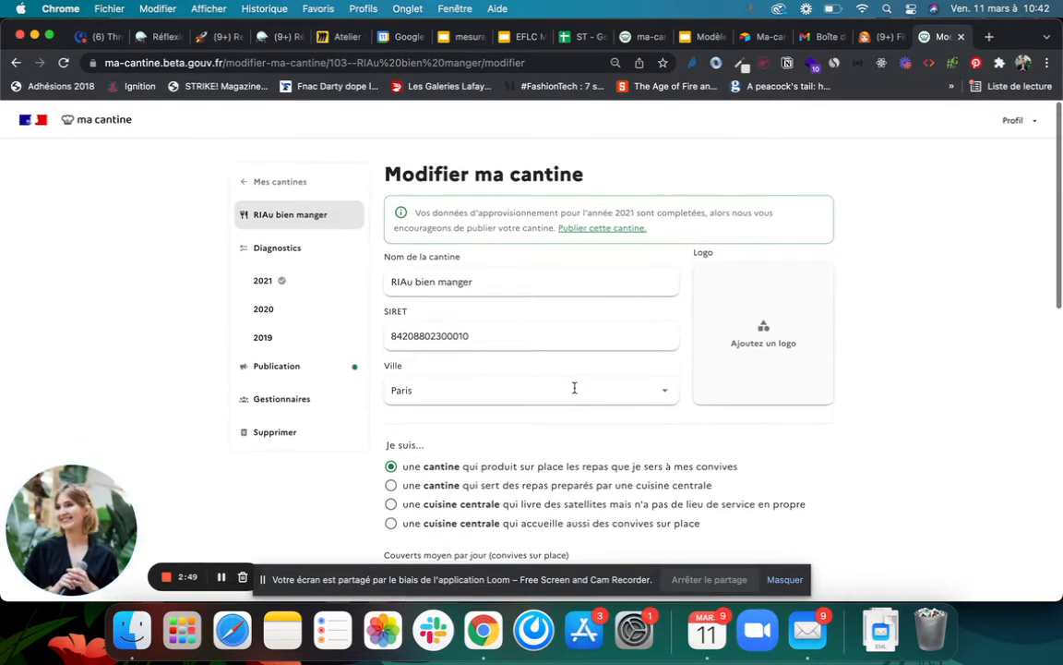
- Open the canteen's 2021 diagnostic and read the note about editing it once télédéclaré
{"action": "left_click", "coordinate": [267, 281]}
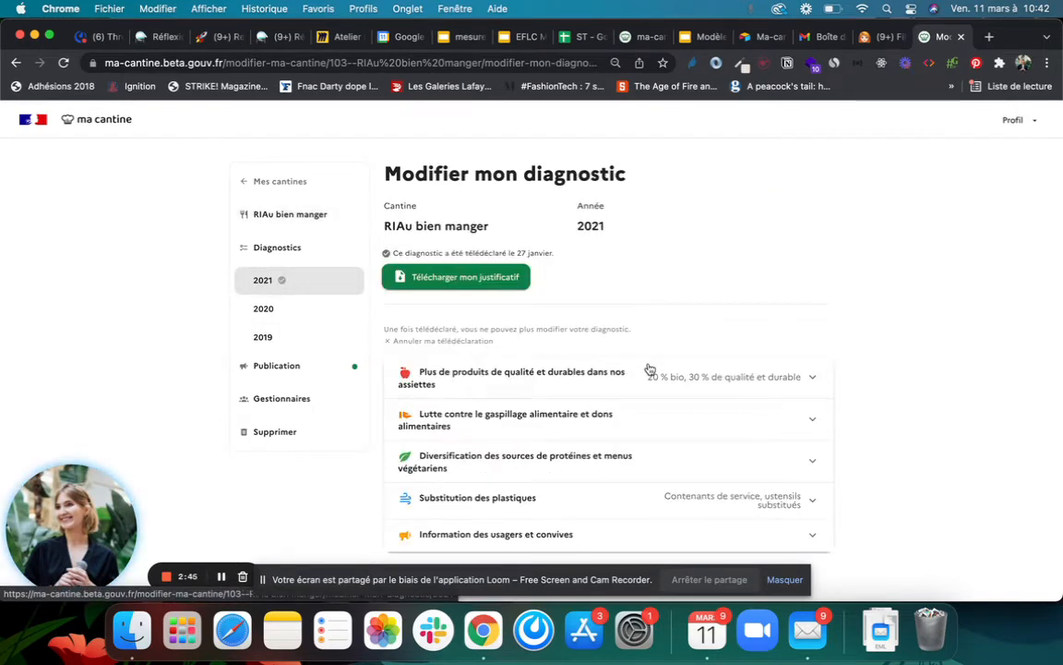
{"action": "scroll", "coordinate": [627, 310], "scroll_direction": "down", "scroll_amount": 2}
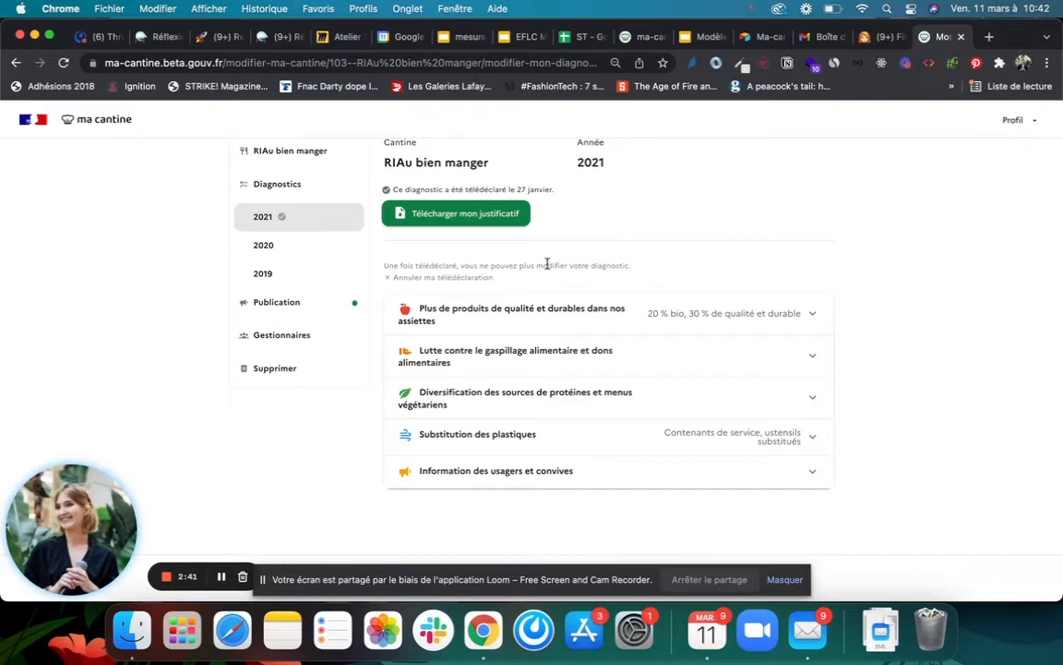
{"action": "left_click_drag", "start_coordinate": [547, 265], "coordinate": [646, 268]}
{"action": "left_click", "coordinate": [615, 281]}
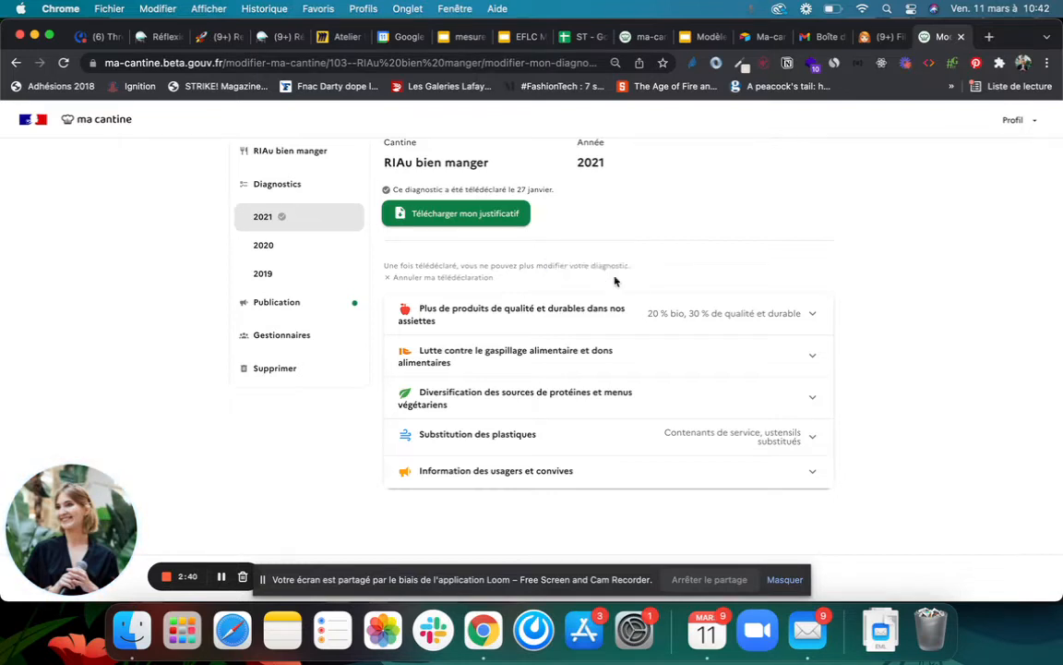
- Expand and review the 2021 diagnostic's quality and sustainable products section and its food waste and donations section
{"action": "left_click", "coordinate": [563, 324]}
{"action": "scroll", "coordinate": [485, 362], "scroll_direction": "down", "scroll_amount": 5}
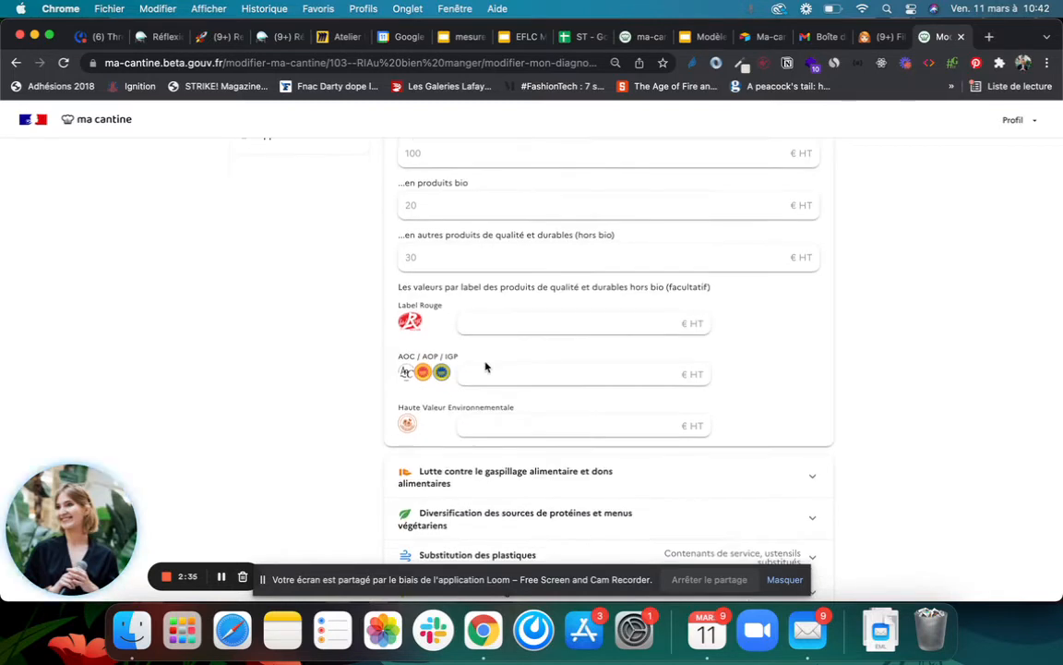
{"action": "scroll", "coordinate": [486, 366], "scroll_direction": "down", "scroll_amount": 2}
{"action": "scroll", "coordinate": [486, 366], "scroll_direction": "down", "scroll_amount": 1}
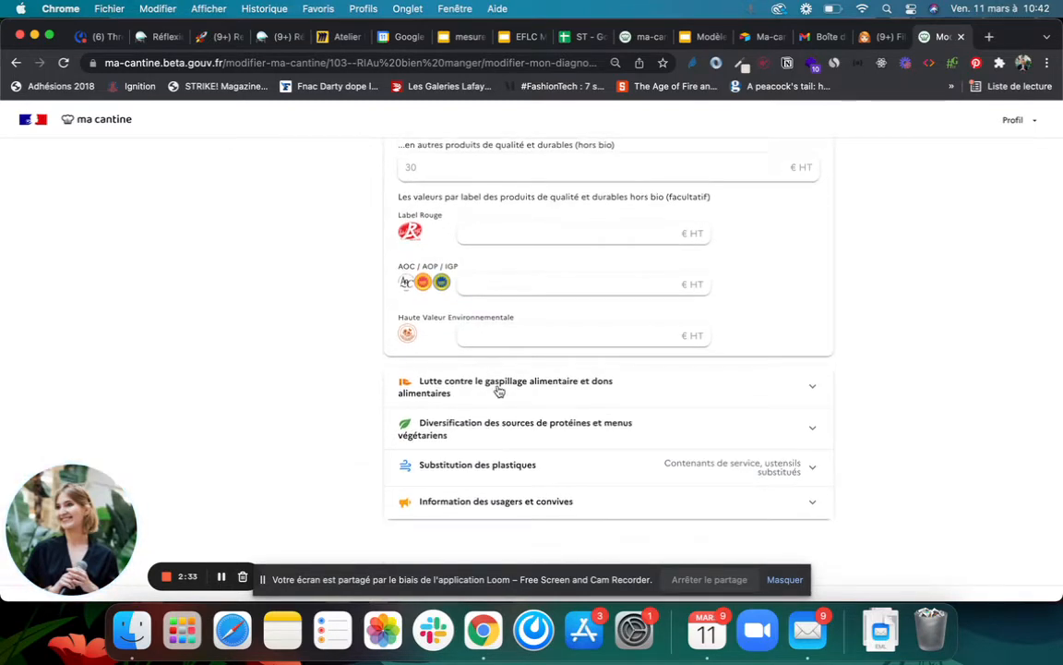
{"action": "left_click", "coordinate": [469, 392]}
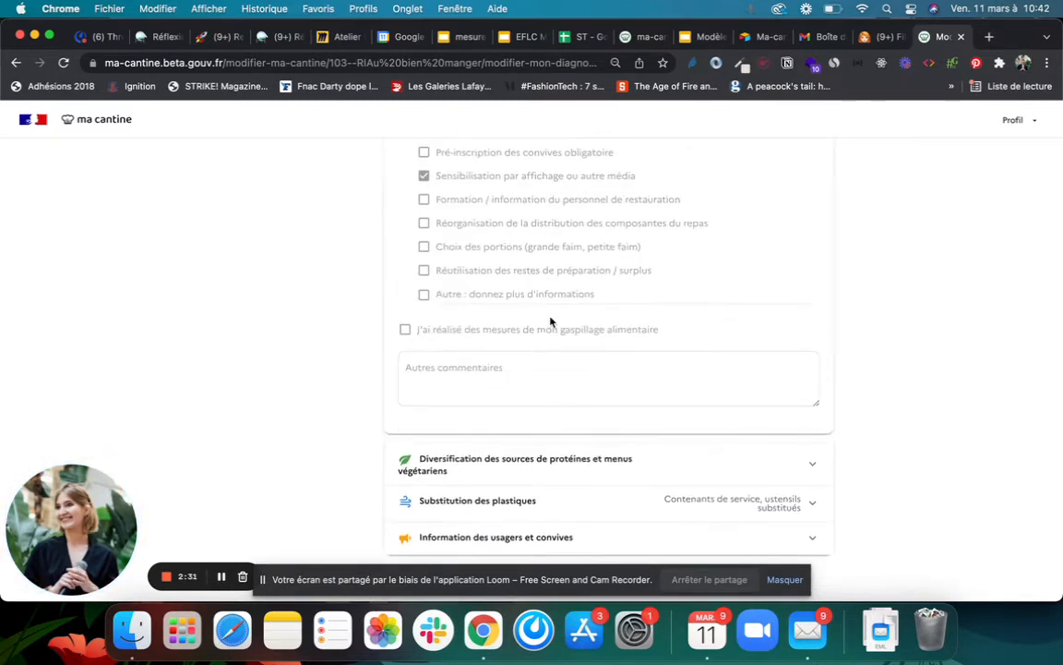
- Cancel the télédéclaration of the 2021 diagnostic and confirm the cancellation
{"action": "scroll", "coordinate": [551, 321], "scroll_direction": "up", "scroll_amount": 7}
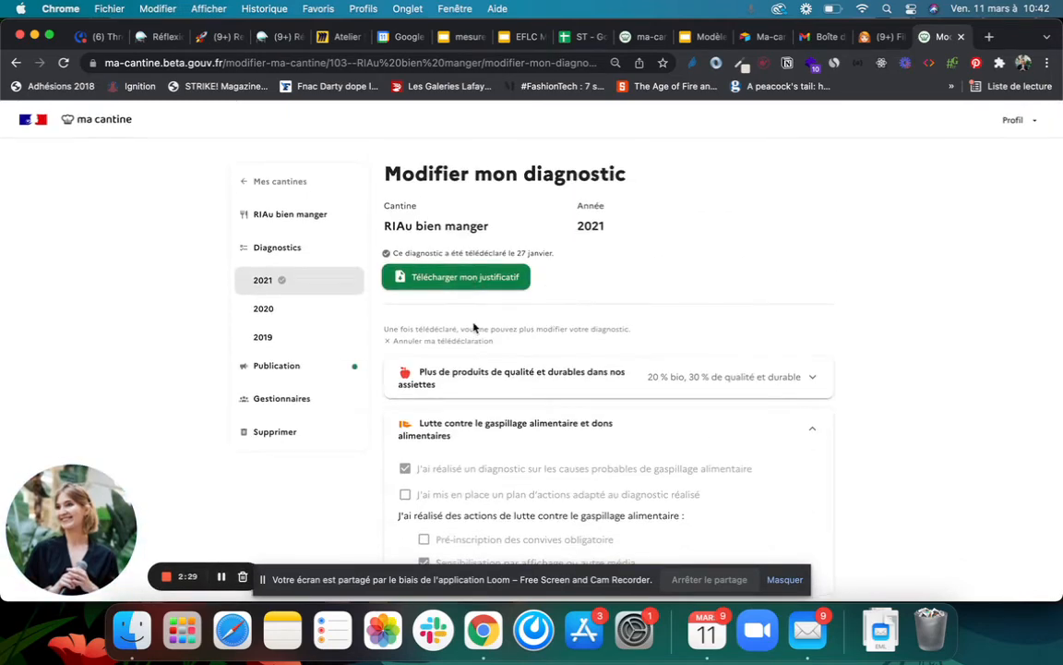
{"action": "left_click", "coordinate": [432, 342]}
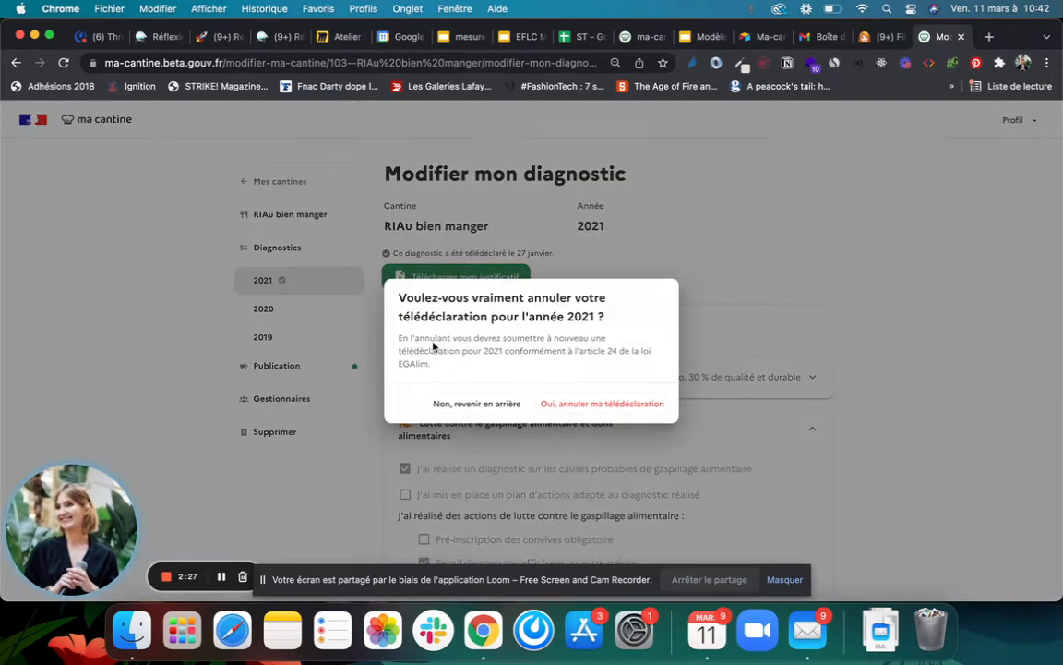
{"action": "left_click", "coordinate": [593, 403]}
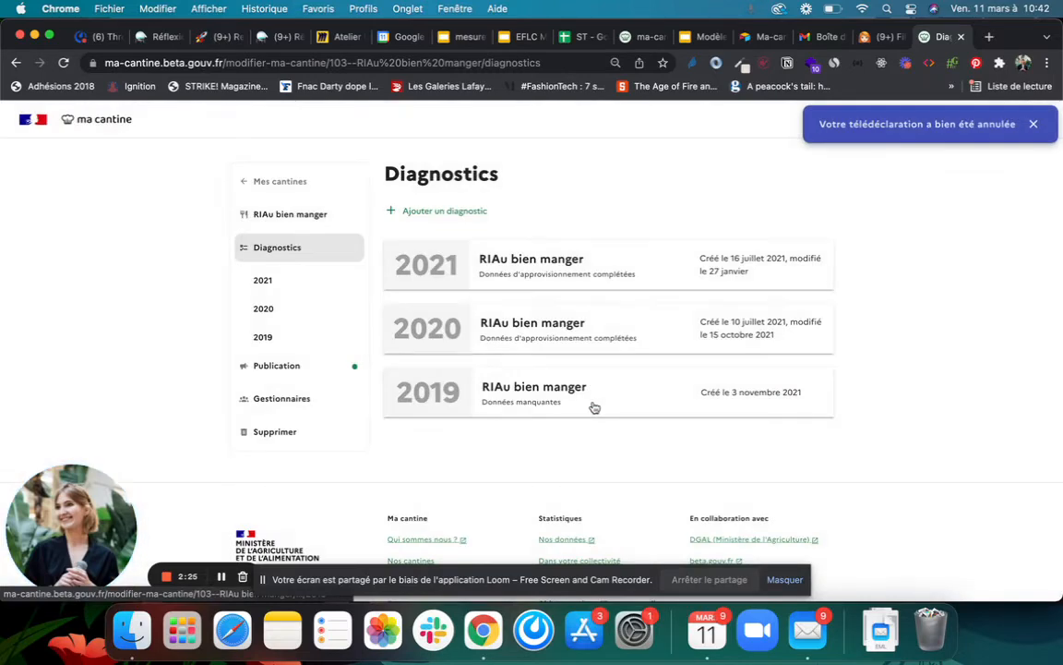
- Reopen the 2021 diagnostic, declare on honour that the information is true, and submit its télédéclaration
{"action": "left_click", "coordinate": [502, 276]}
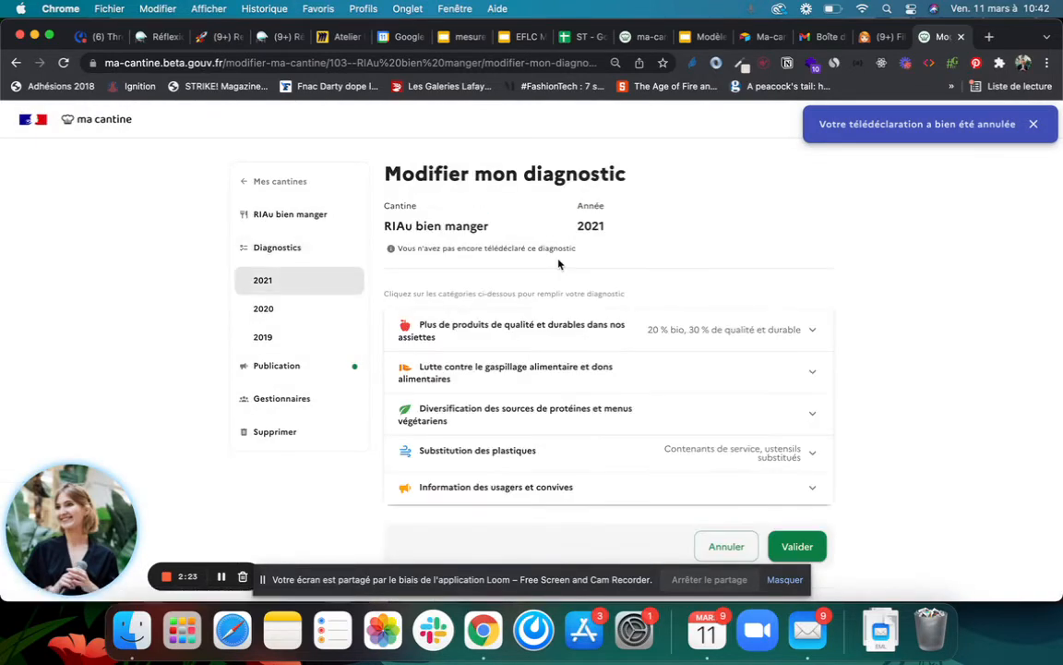
{"action": "scroll", "coordinate": [499, 279], "scroll_direction": "down", "scroll_amount": 5}
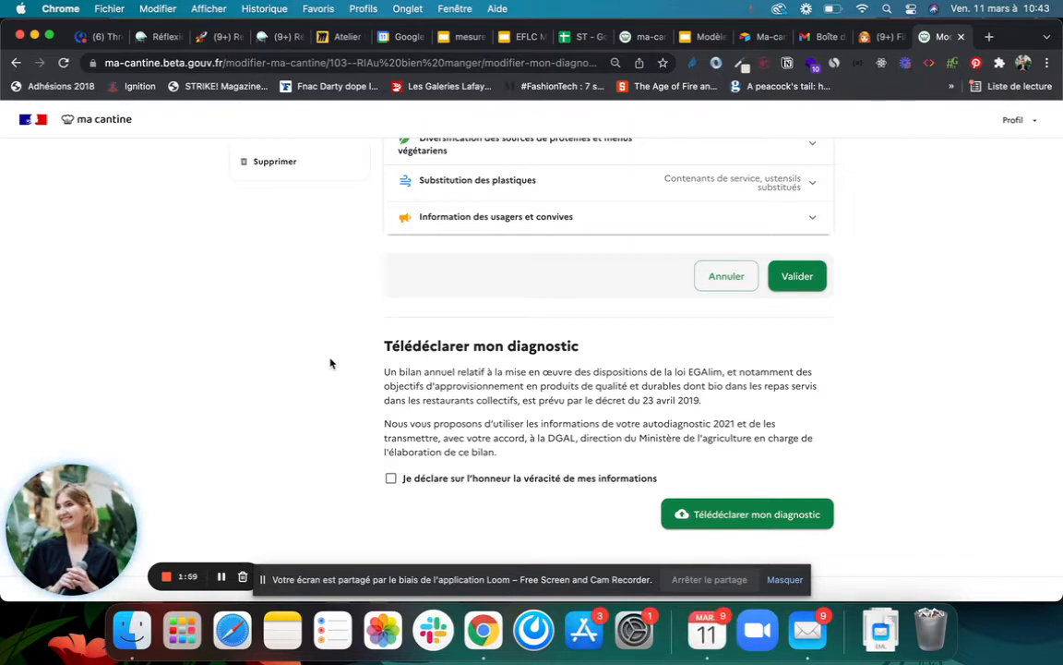
{"action": "left_click", "coordinate": [391, 479]}
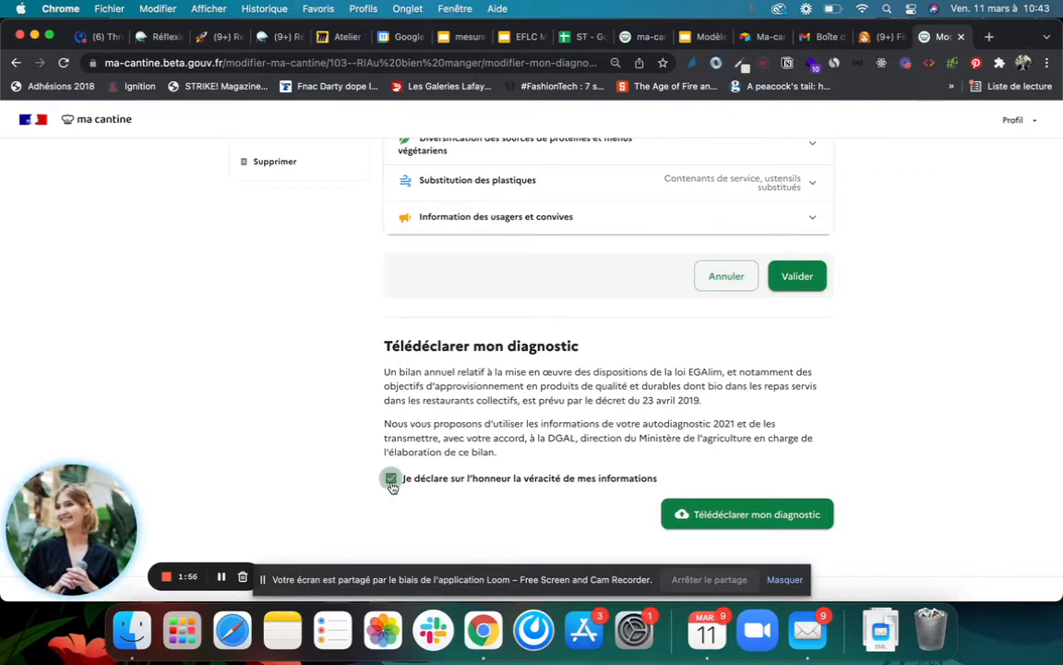
{"action": "left_click", "coordinate": [759, 515]}
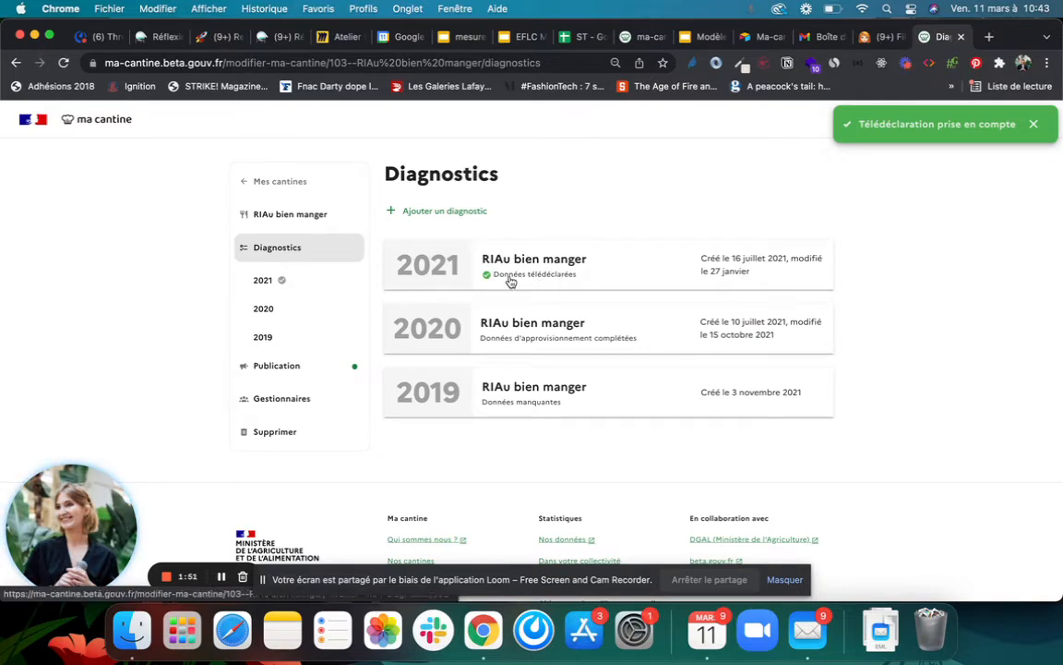
- Open the canteen's publication page, follow its link to the public Nos cantines directory, and look over the filters and listed canteens
{"action": "left_click", "coordinate": [273, 374]}
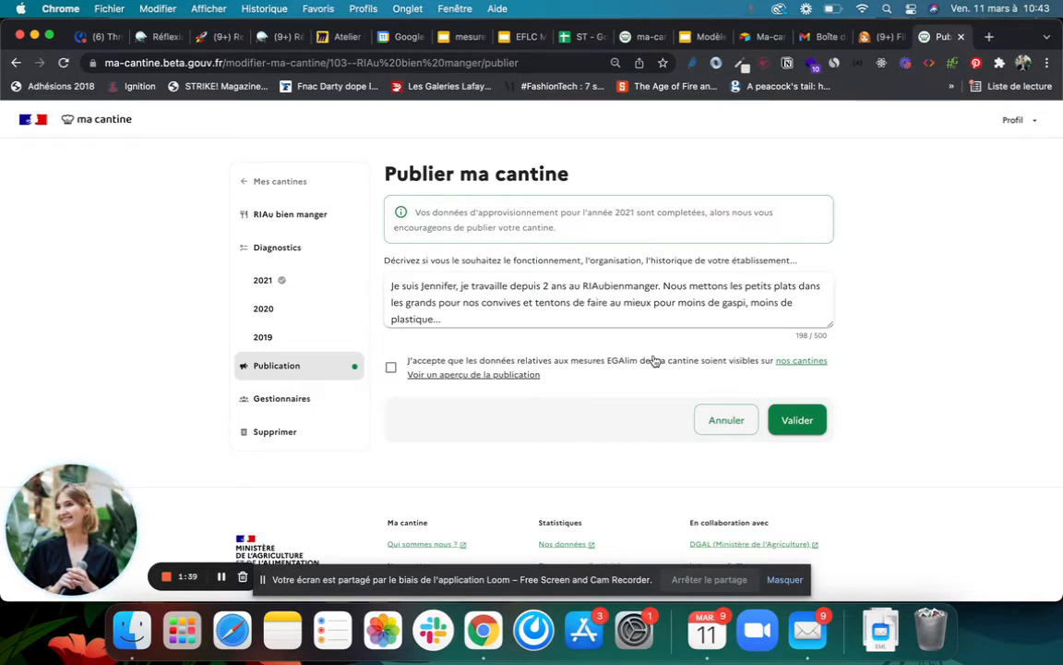
{"action": "left_click", "coordinate": [803, 363]}
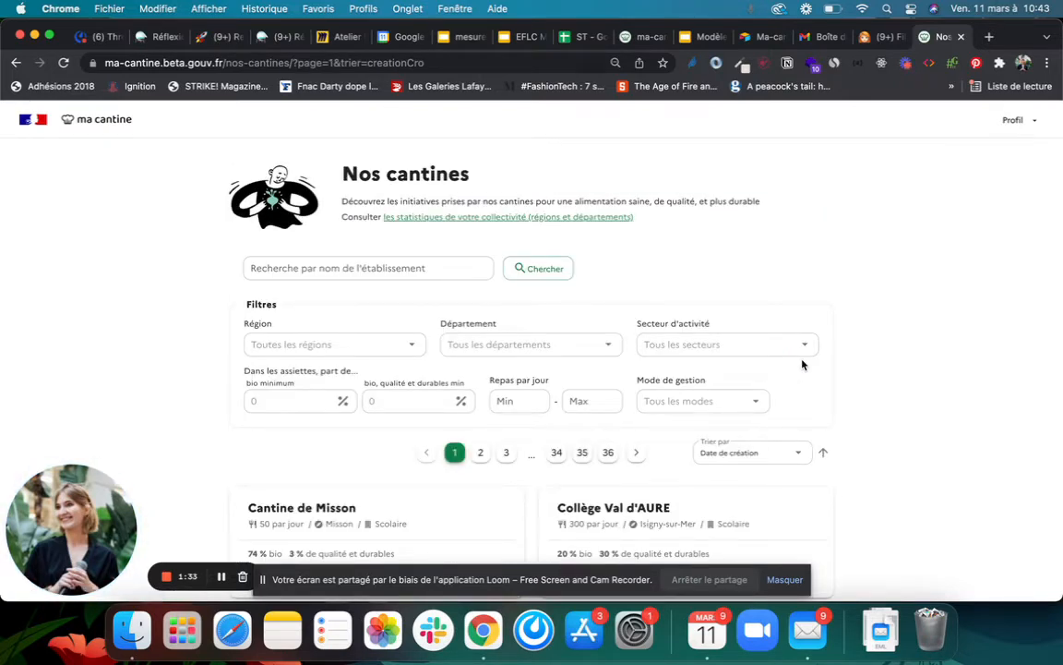
{"action": "scroll", "coordinate": [181, 431], "scroll_direction": "down", "scroll_amount": 2}
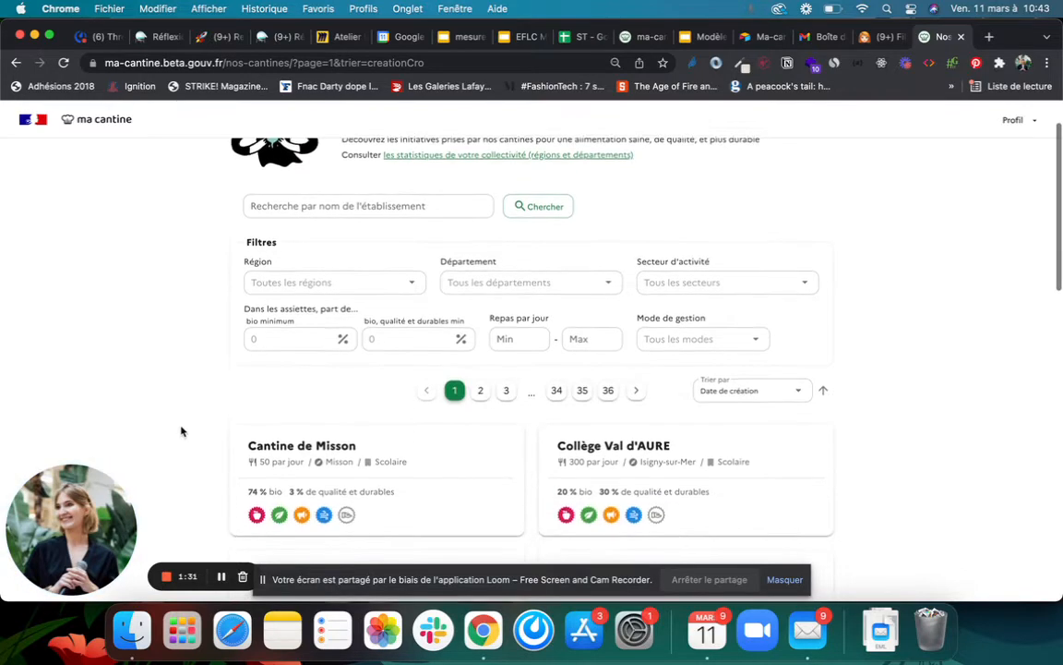
{"action": "scroll", "coordinate": [330, 412], "scroll_direction": "down", "scroll_amount": 3}
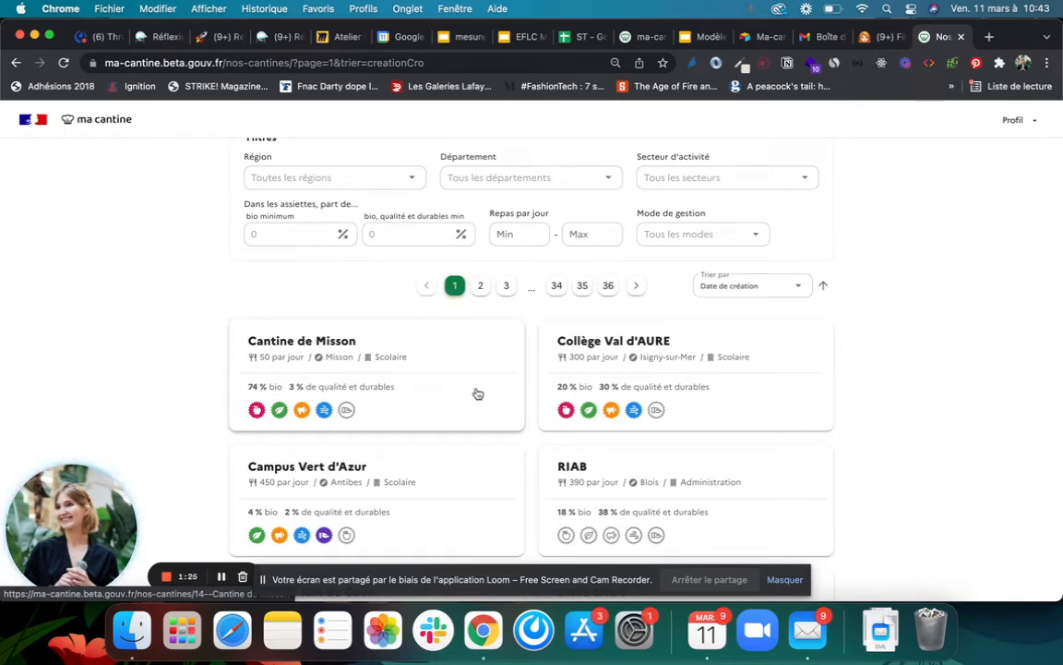
- Open the Collège Val d'AURE canteen's public page and review its initiatives, yearly product chart and contact form
{"action": "left_click", "coordinate": [755, 373]}
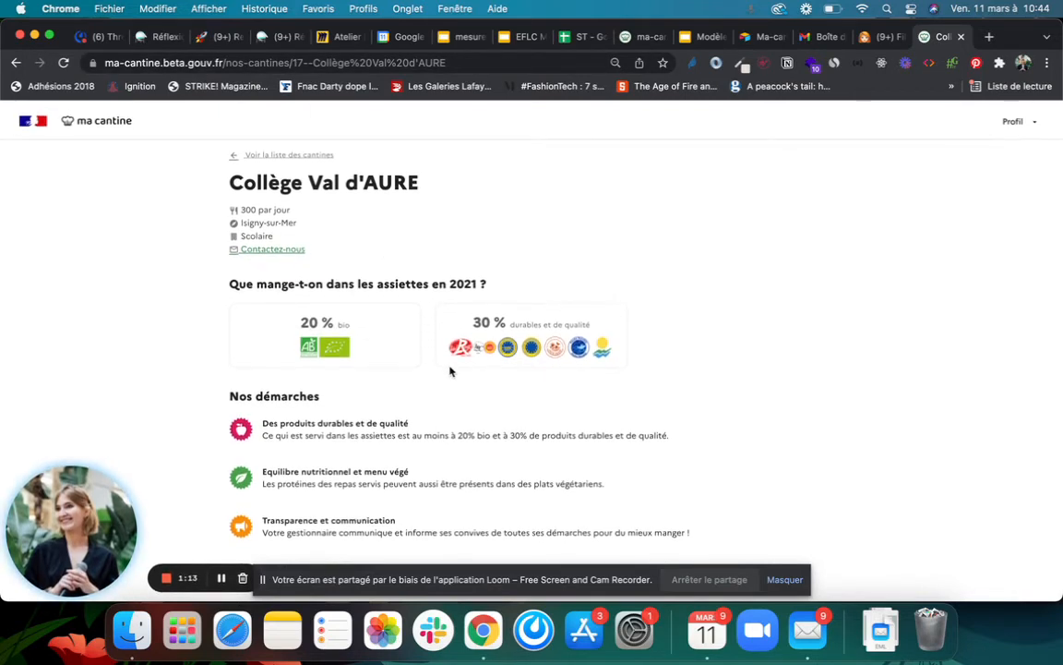
{"action": "scroll", "coordinate": [399, 406], "scroll_direction": "down", "scroll_amount": 7}
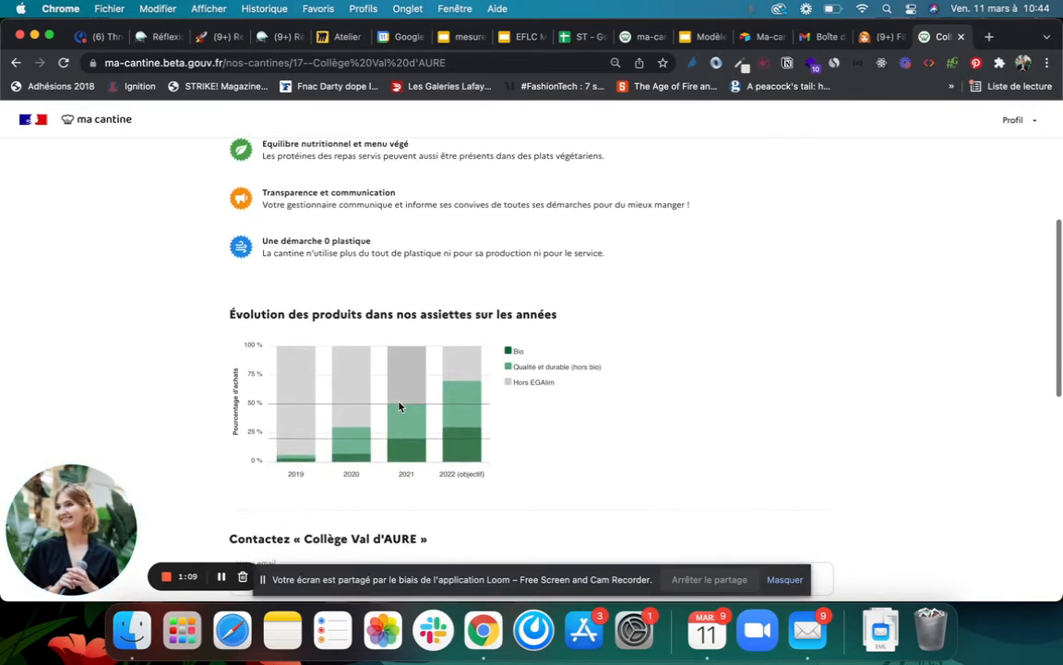
{"action": "scroll", "coordinate": [400, 406], "scroll_direction": "down", "scroll_amount": 1}
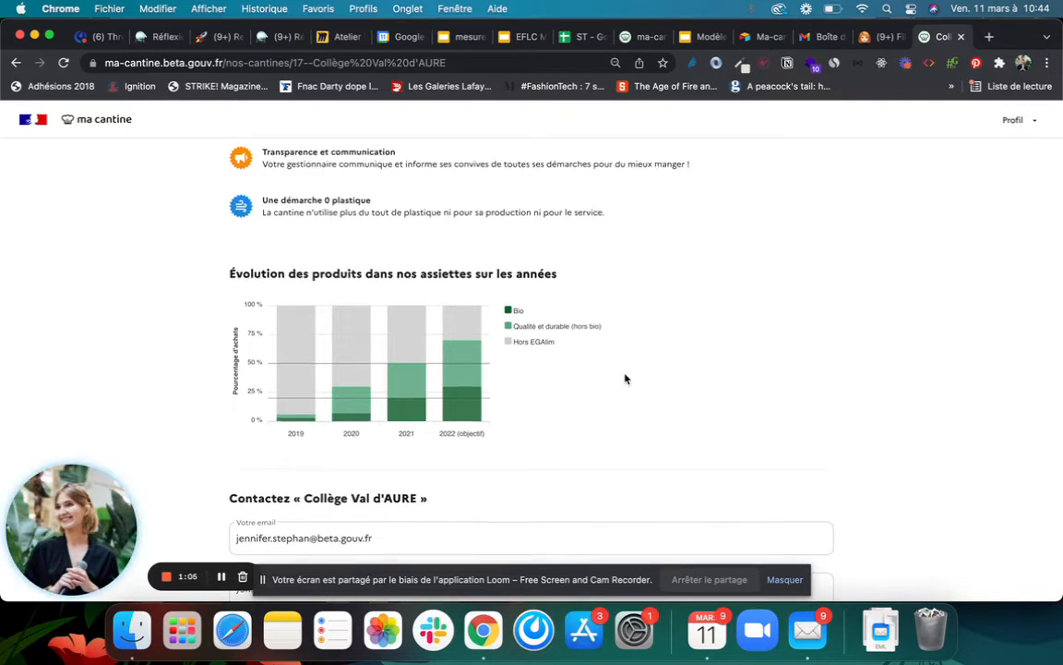
{"action": "scroll", "coordinate": [625, 379], "scroll_direction": "down", "scroll_amount": 3}
{"action": "scroll", "coordinate": [624, 378], "scroll_direction": "down", "scroll_amount": 3}
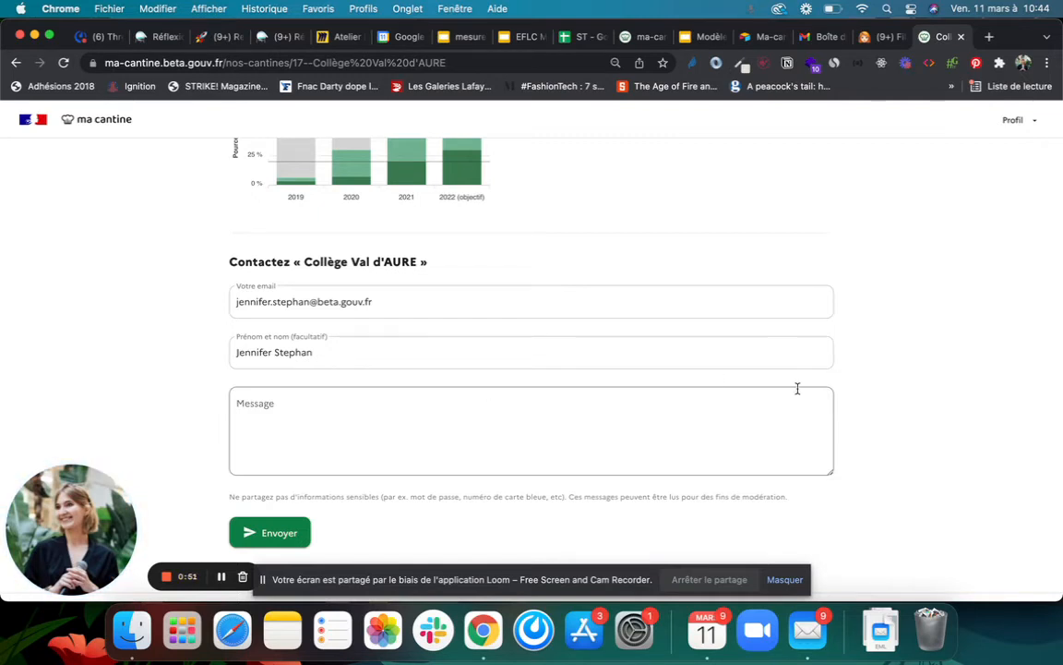
- Open the diner information poster generator, choose the canteen RIAu bien manger, and review the poster preview
{"action": "left_click", "coordinate": [1020, 120]}
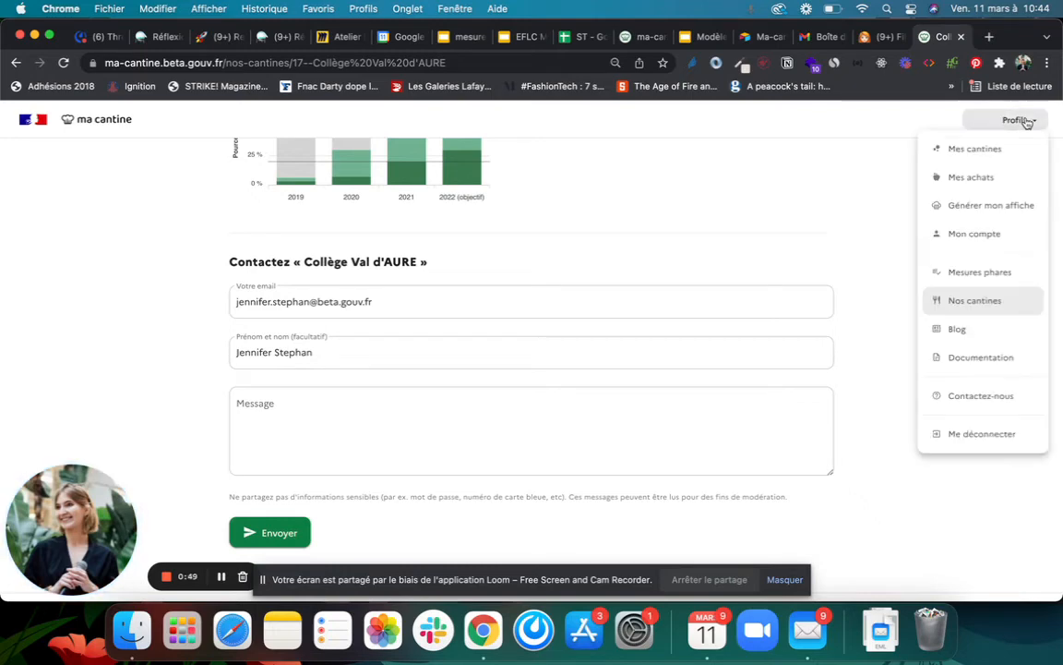
{"action": "left_click", "coordinate": [971, 208]}
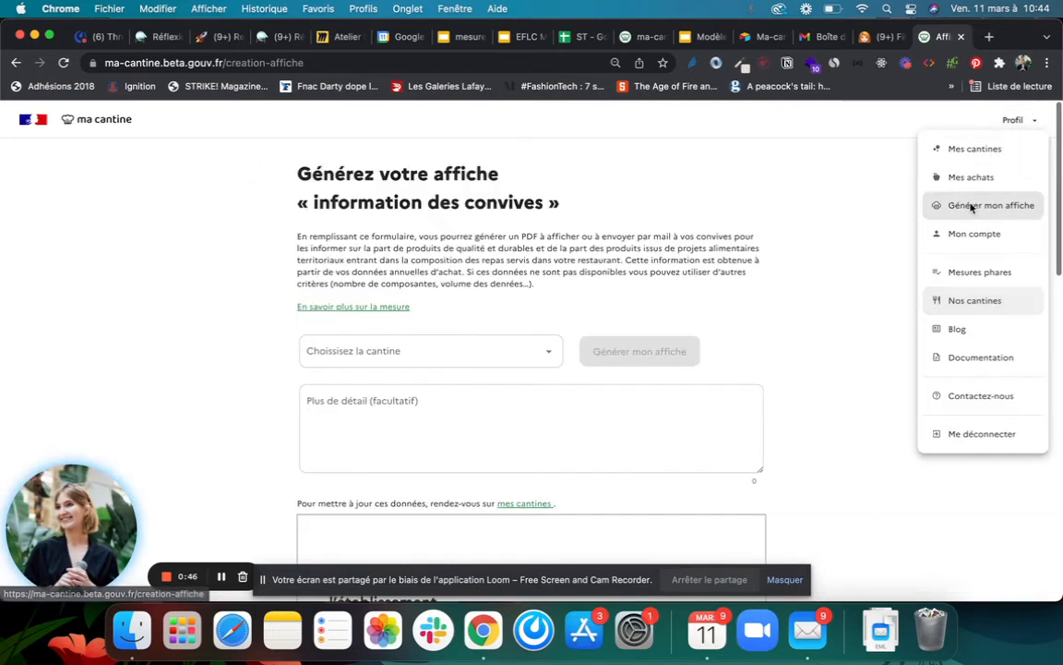
{"action": "left_click", "coordinate": [506, 352]}
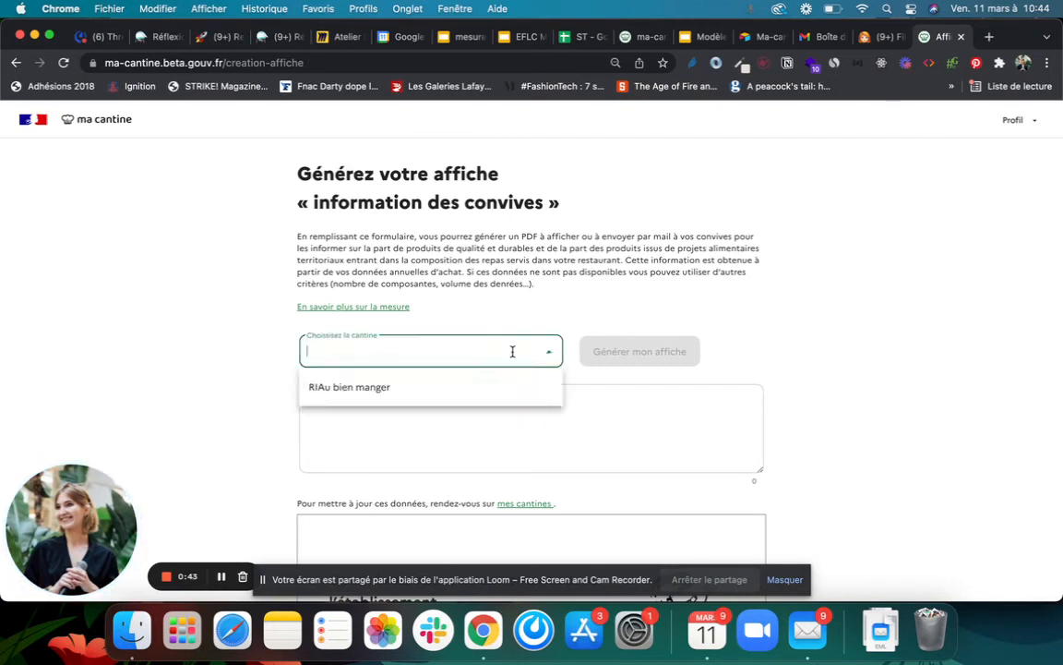
{"action": "left_click", "coordinate": [434, 389]}
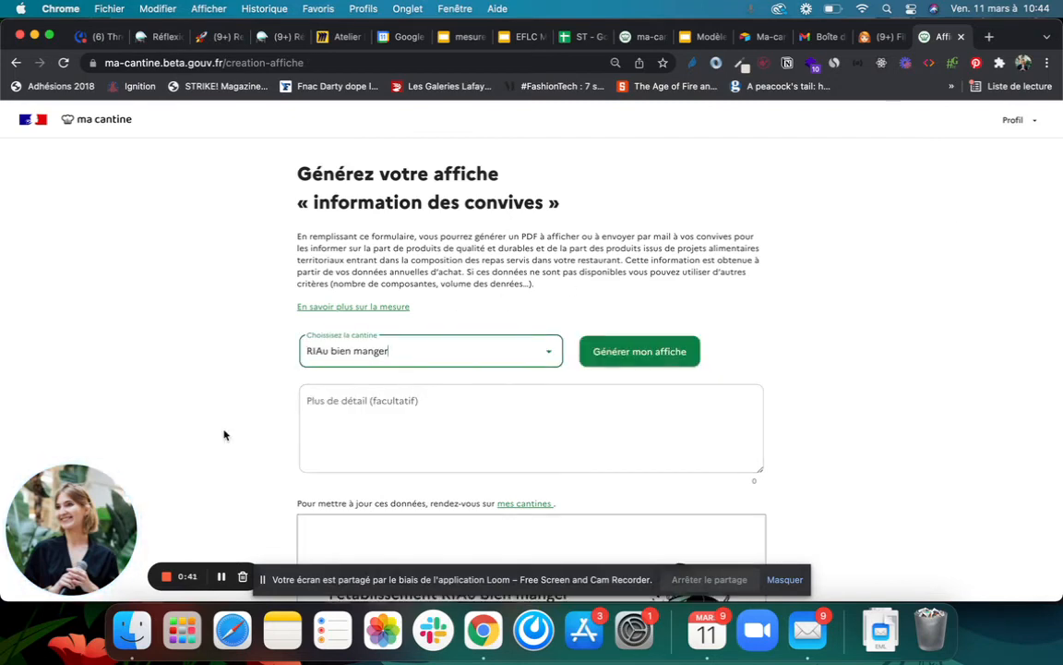
{"action": "scroll", "coordinate": [223, 435], "scroll_direction": "down", "scroll_amount": 3}
{"action": "scroll", "coordinate": [224, 435], "scroll_direction": "down", "scroll_amount": 2}
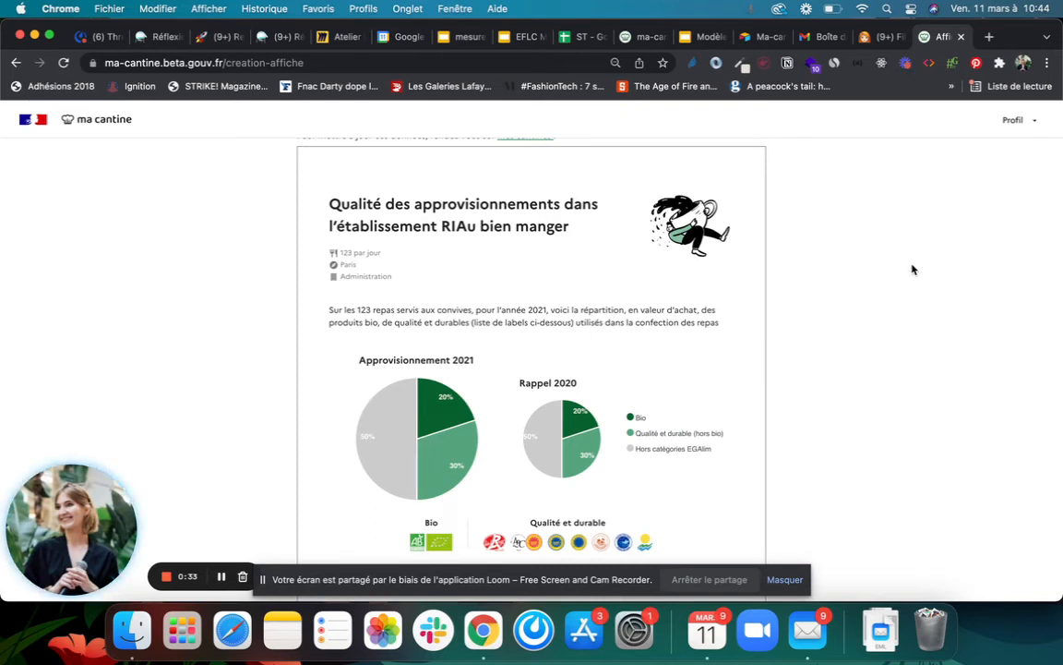
- Open the blog and look through its articles and testimonials, and open the platform's documentation
{"action": "left_click", "coordinate": [1026, 120]}
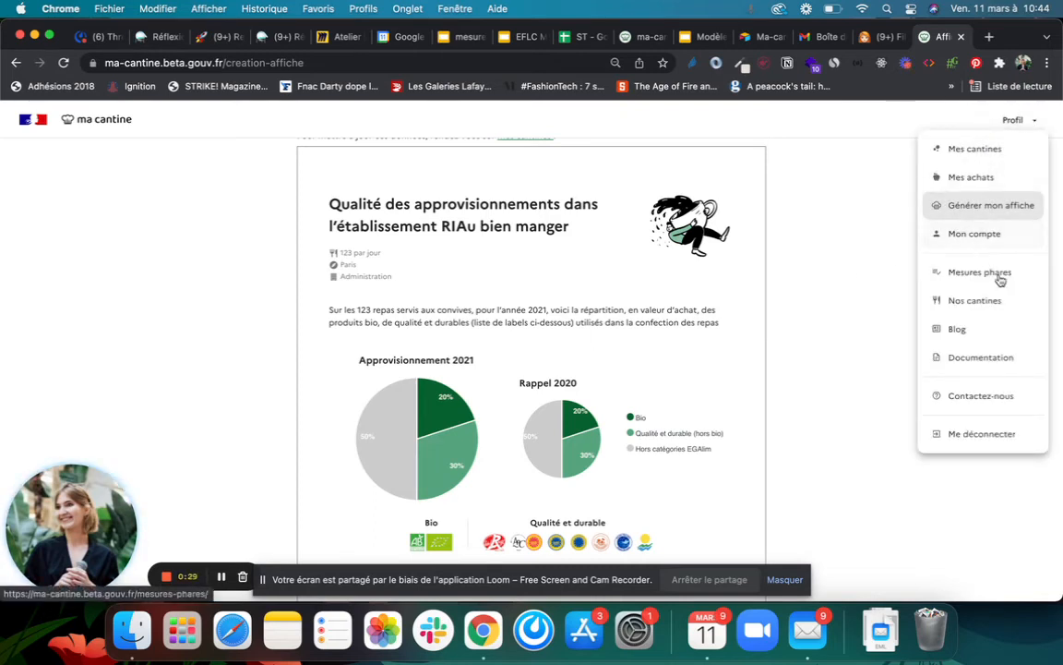
{"action": "left_click", "coordinate": [967, 333]}
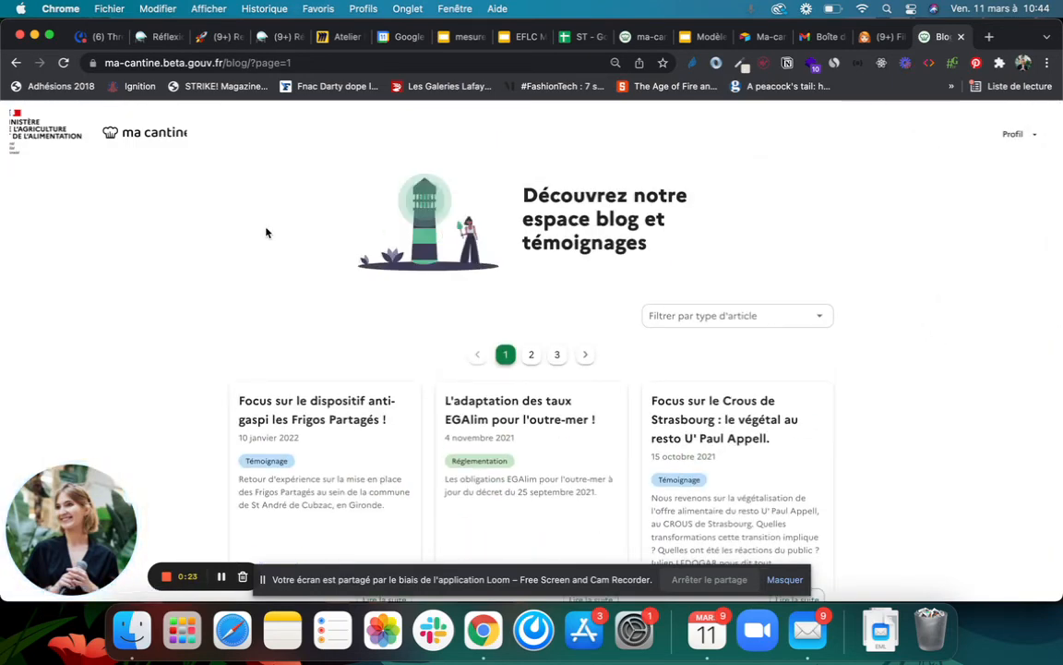
{"action": "scroll", "coordinate": [399, 290], "scroll_direction": "down", "scroll_amount": 2}
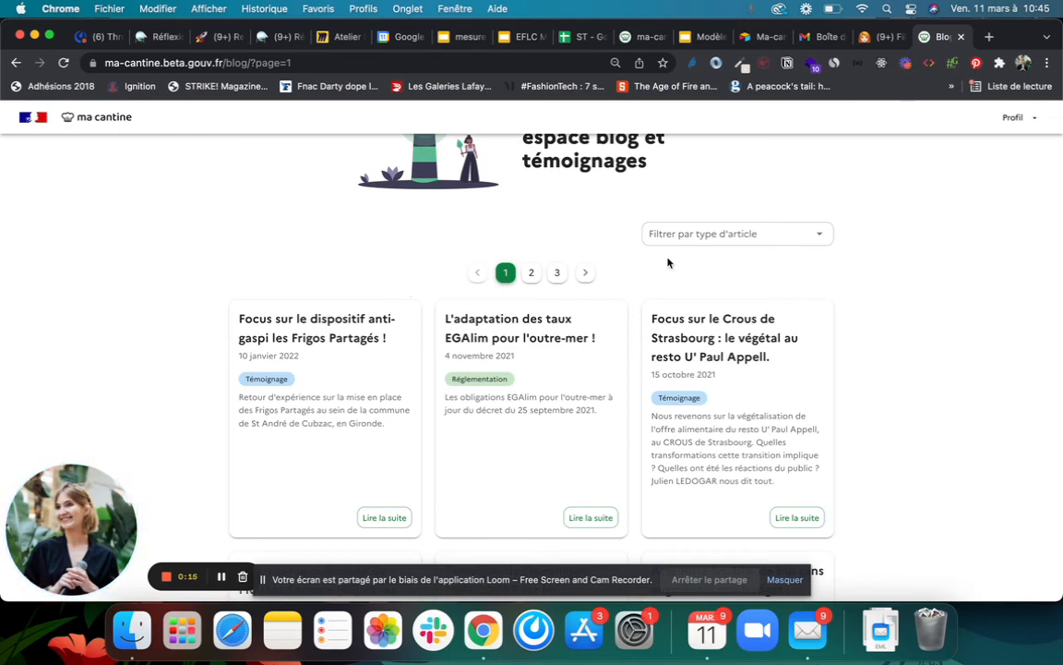
{"action": "left_click", "coordinate": [1019, 118]}
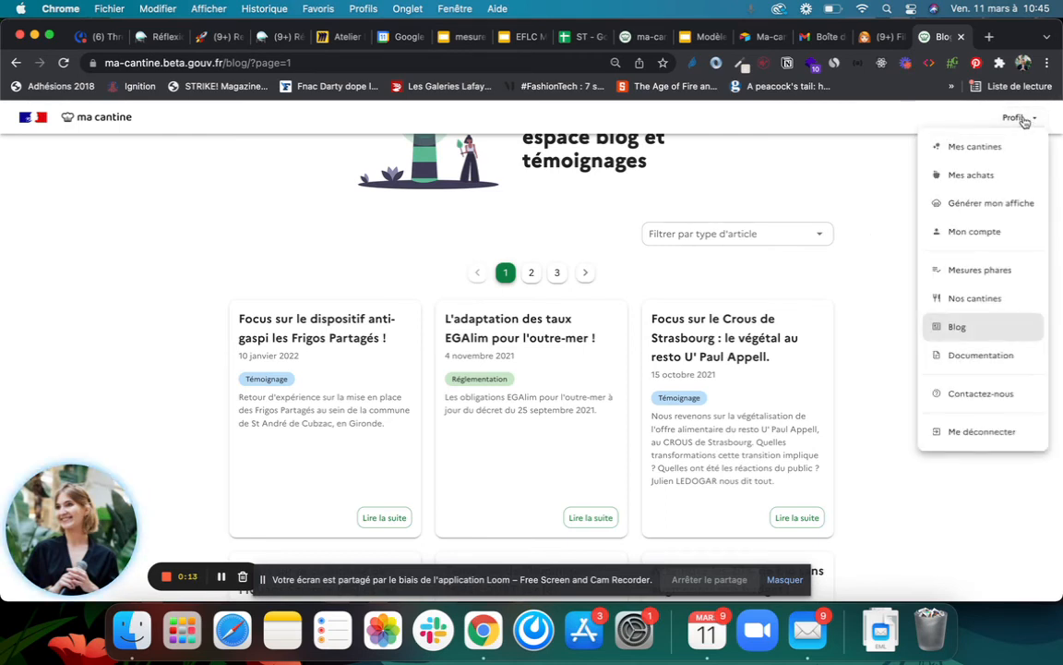
{"action": "left_click", "coordinate": [990, 361]}
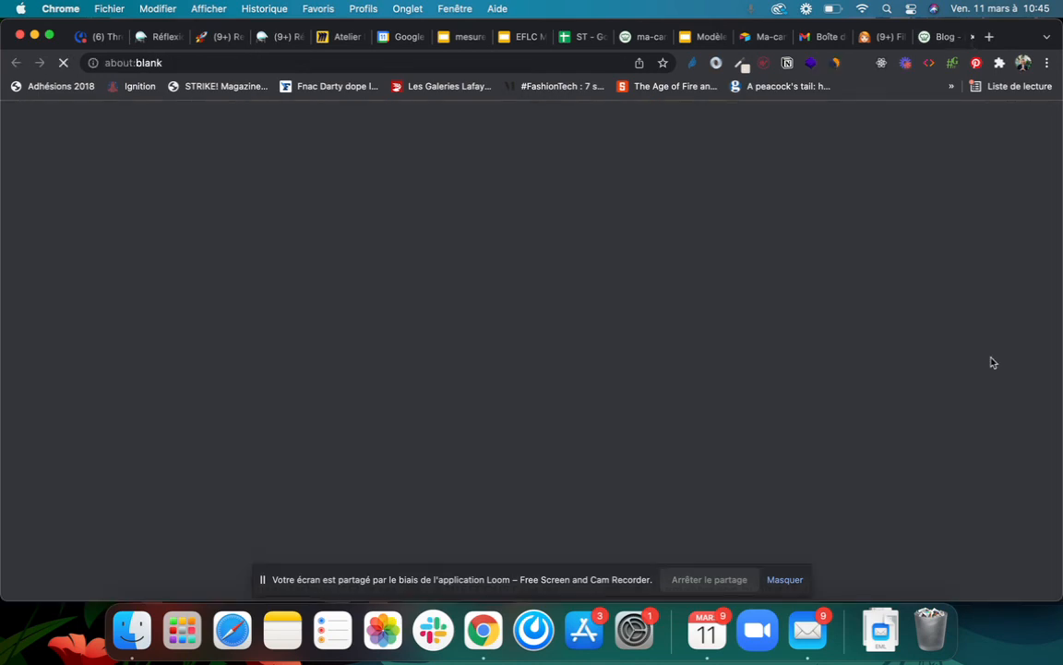